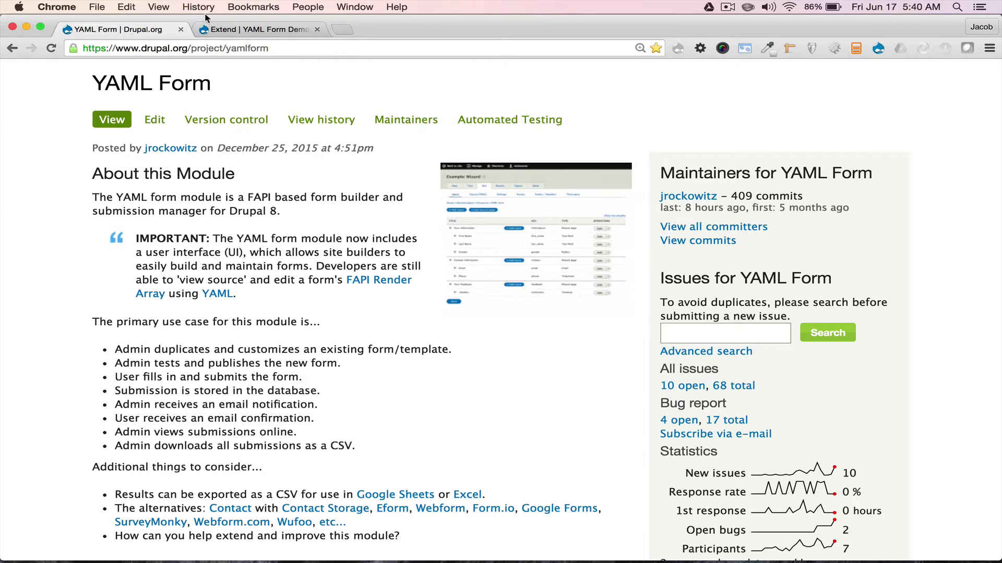
Go from the Extend page to Structure > YAML form to list the 13 forms.
click(256, 29)
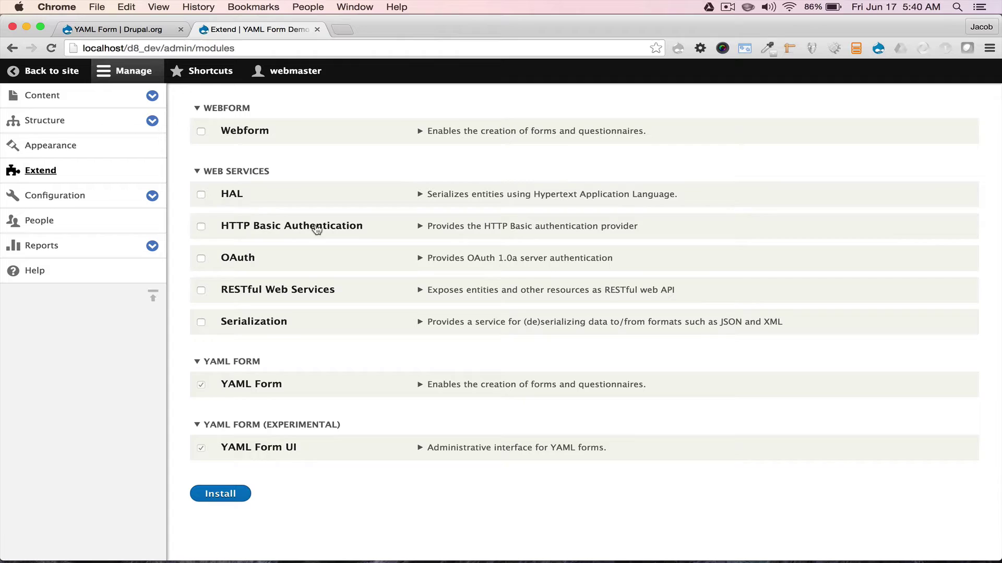
click(152, 120)
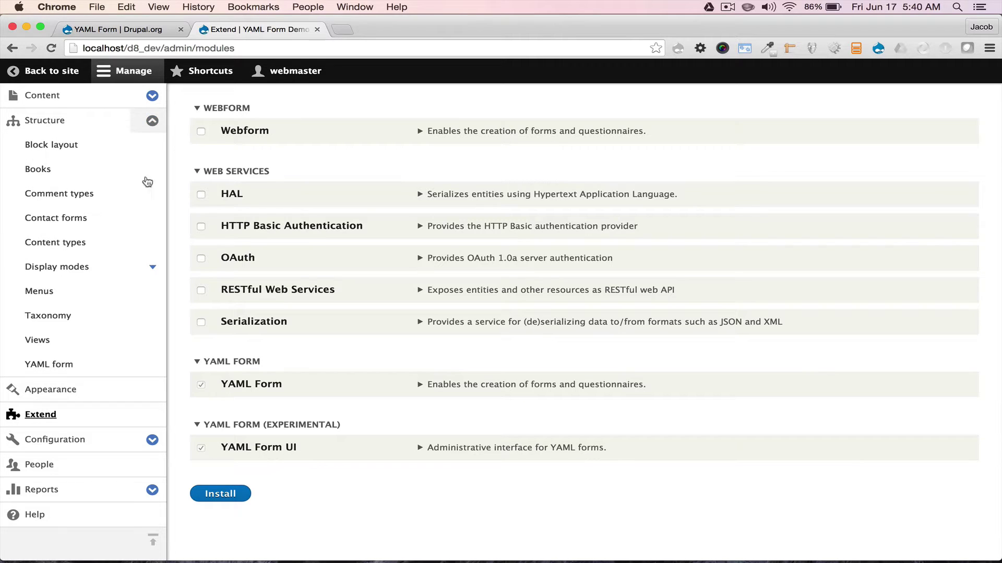
click(61, 368)
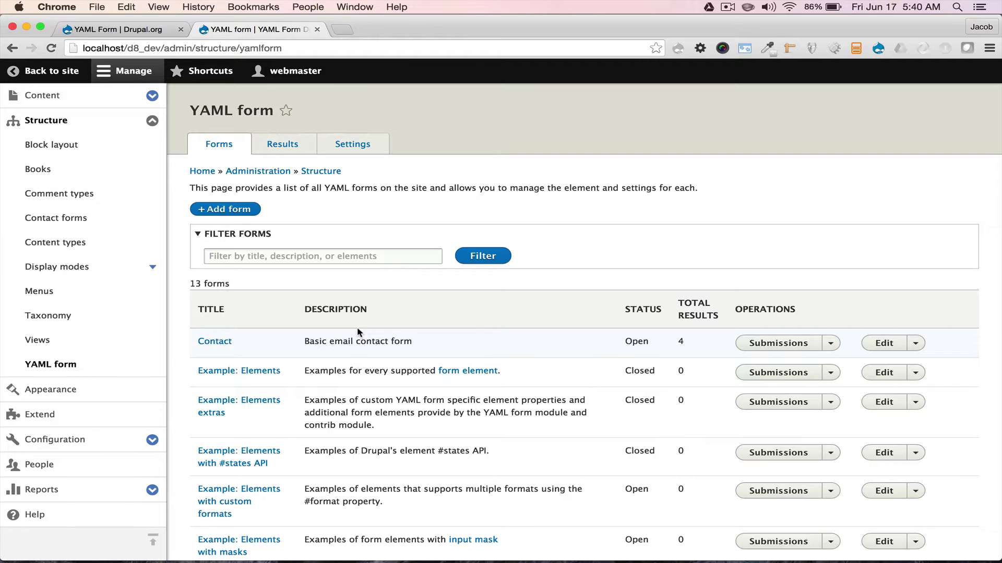
Open the Contact form, submit it with prefilled Test data, and go back.
click(223, 342)
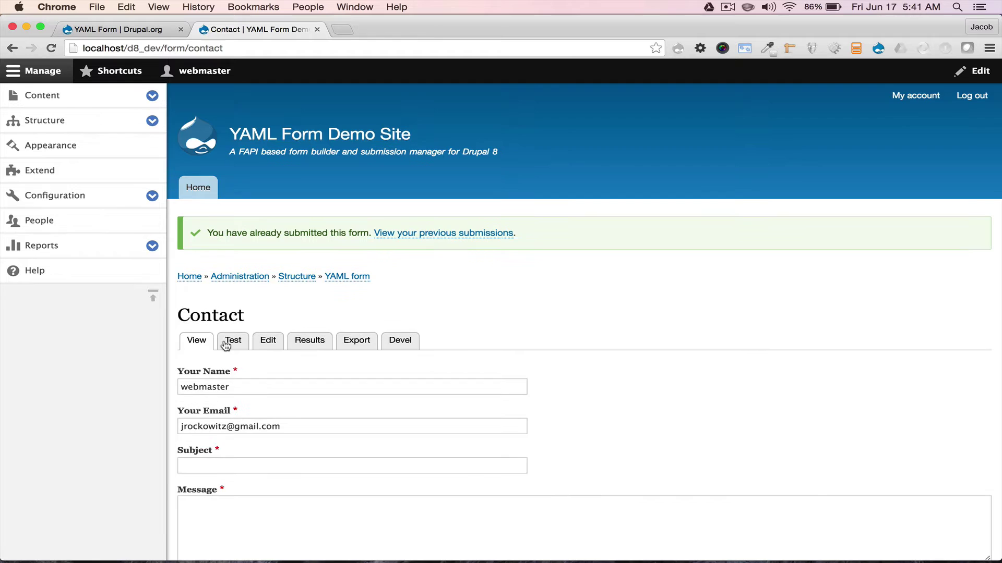
scroll(225, 346, down, 5)
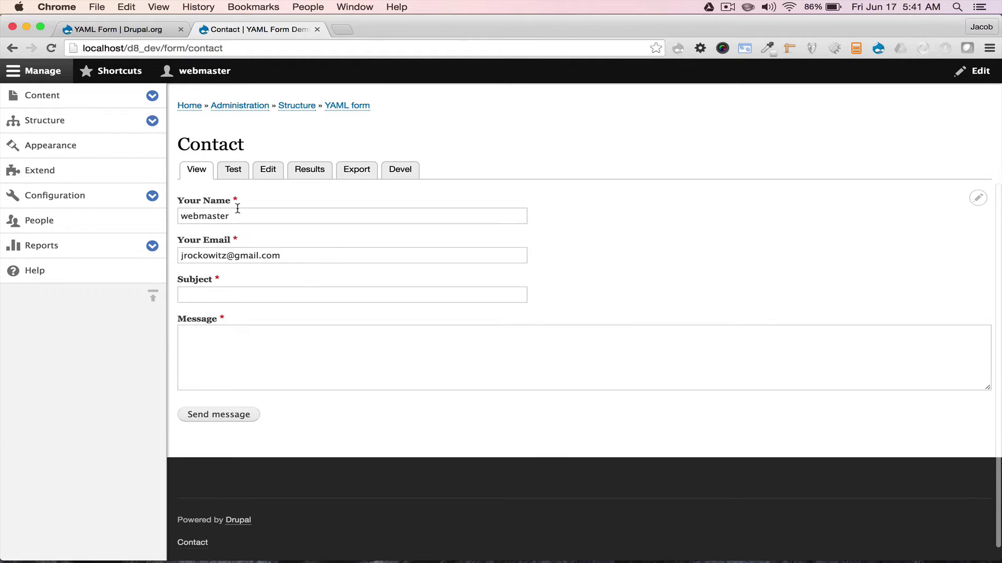
click(240, 176)
scroll(225, 464, down, 3)
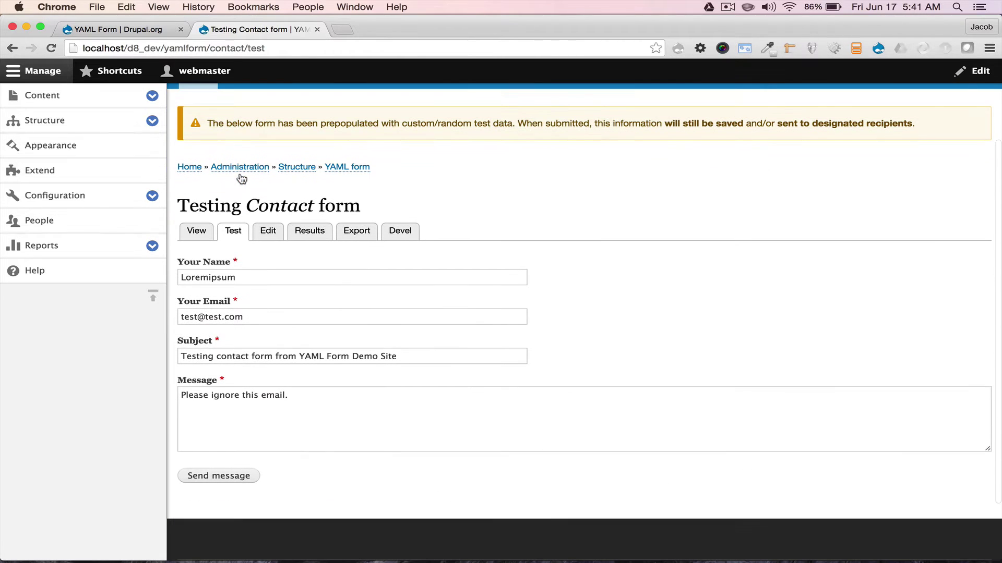
click(219, 475)
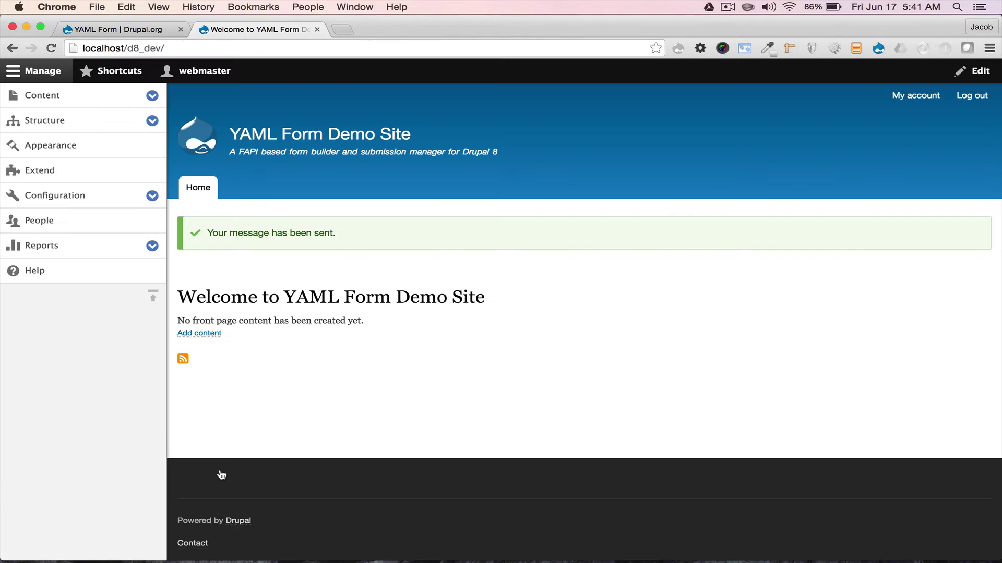
click(12, 48)
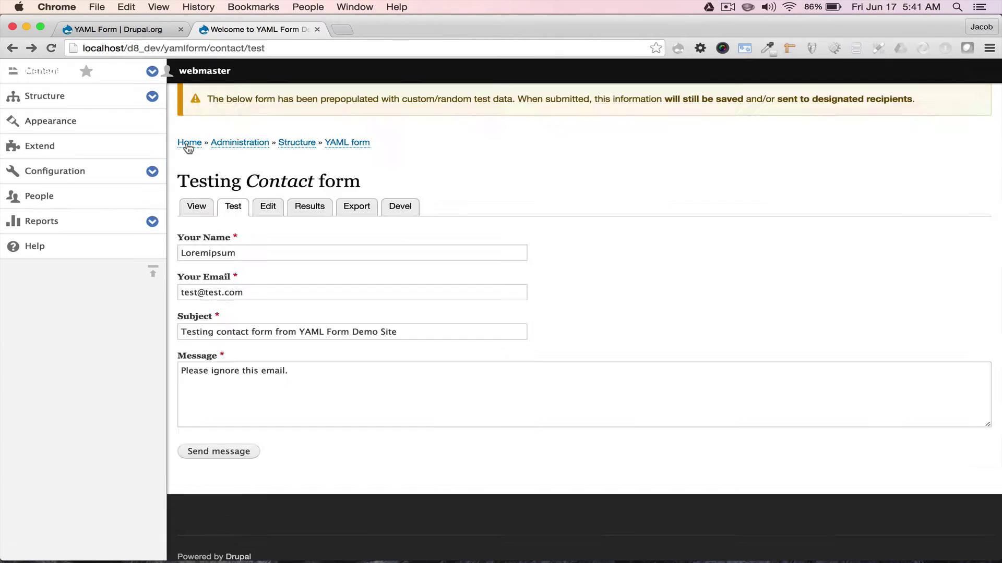
Start adding a new Text field element to the Contact form.
click(276, 235)
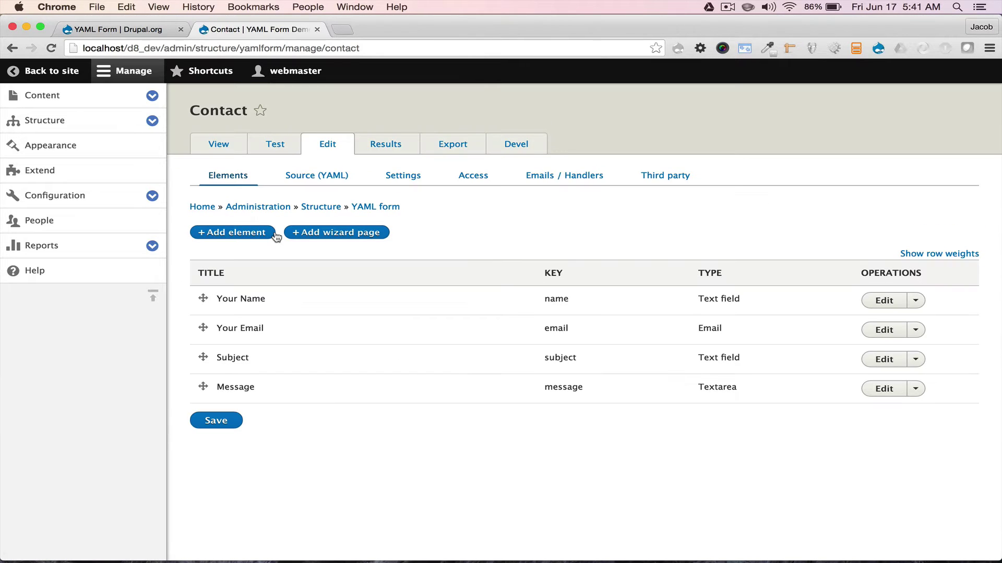
click(275, 234)
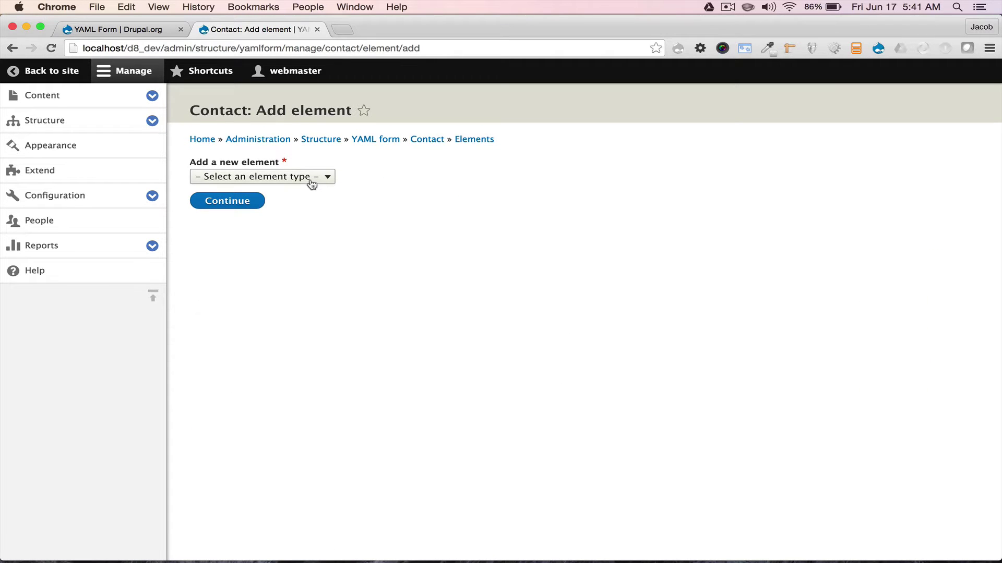
click(311, 183)
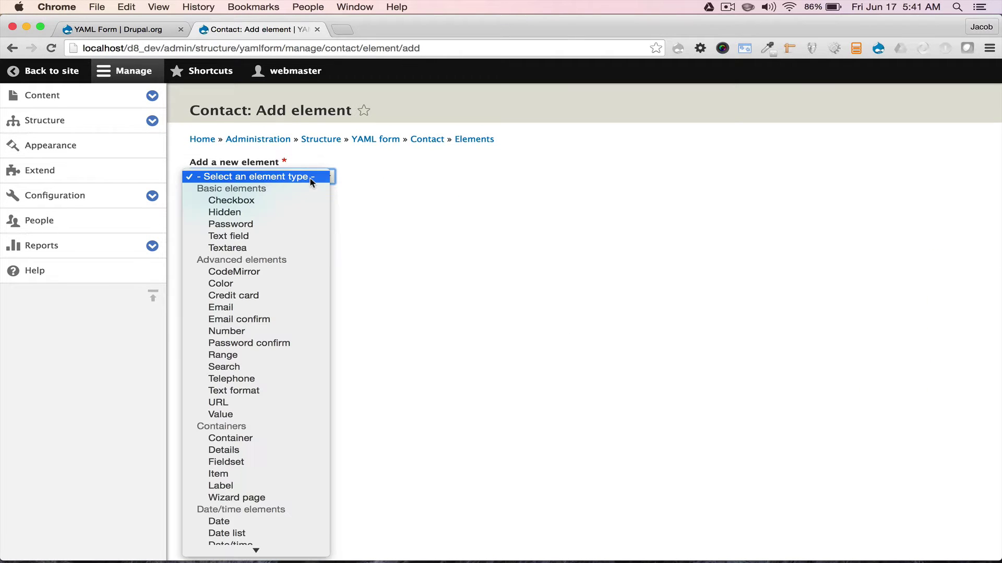
click(290, 234)
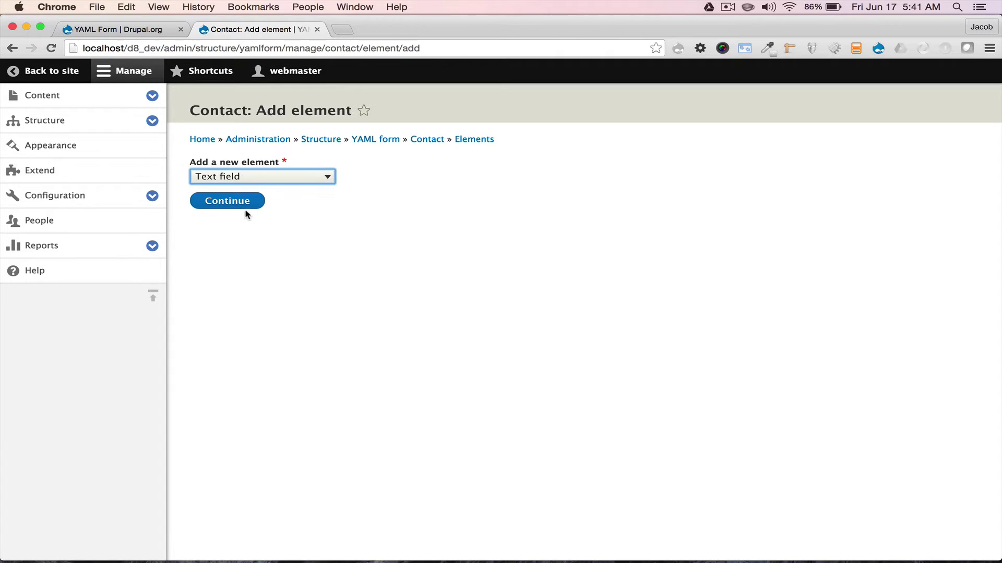
click(234, 201)
Title the new text field 'Company' and save it.
click(234, 231)
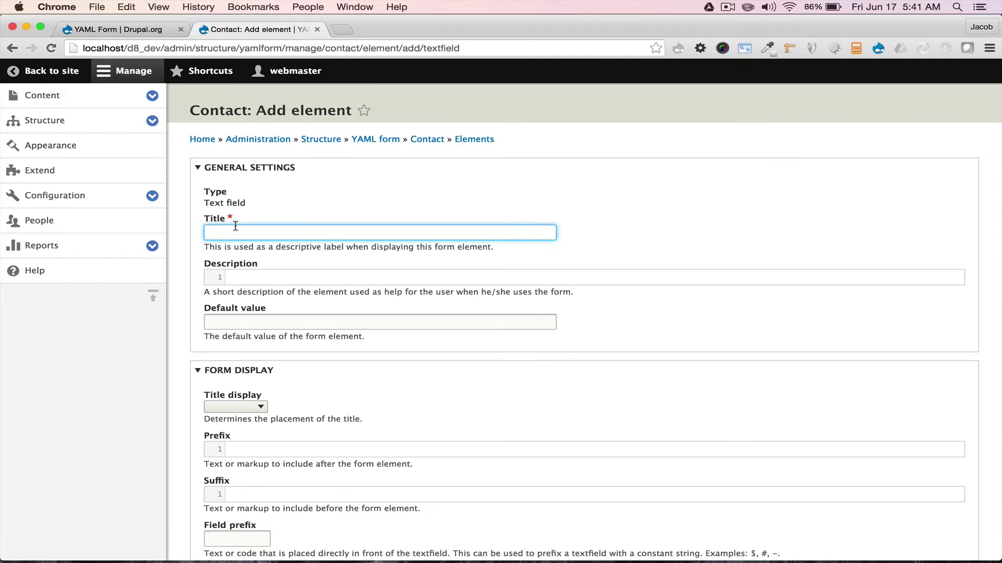
text(Company)
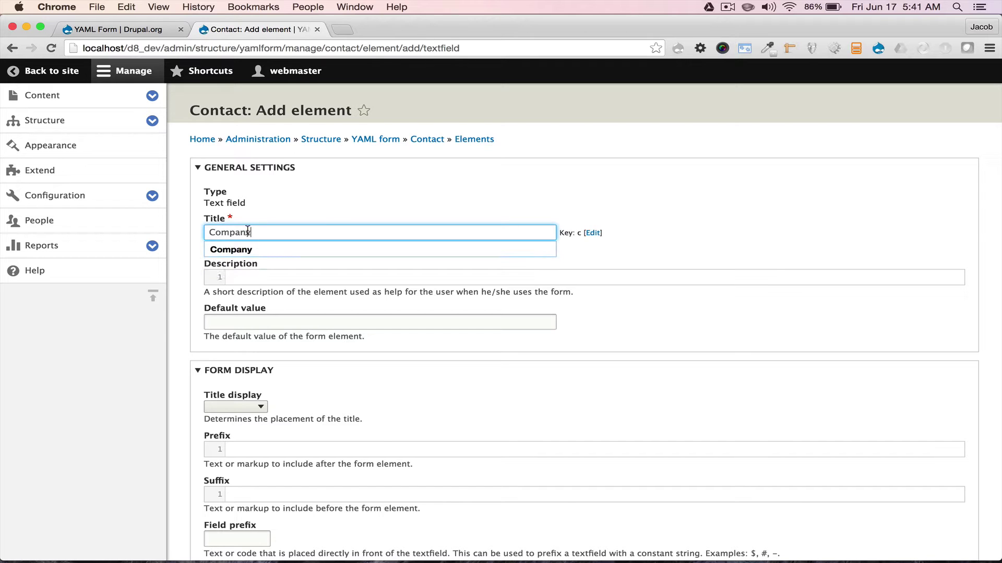
scroll(346, 270, down, 5)
scroll(347, 271, down, 2)
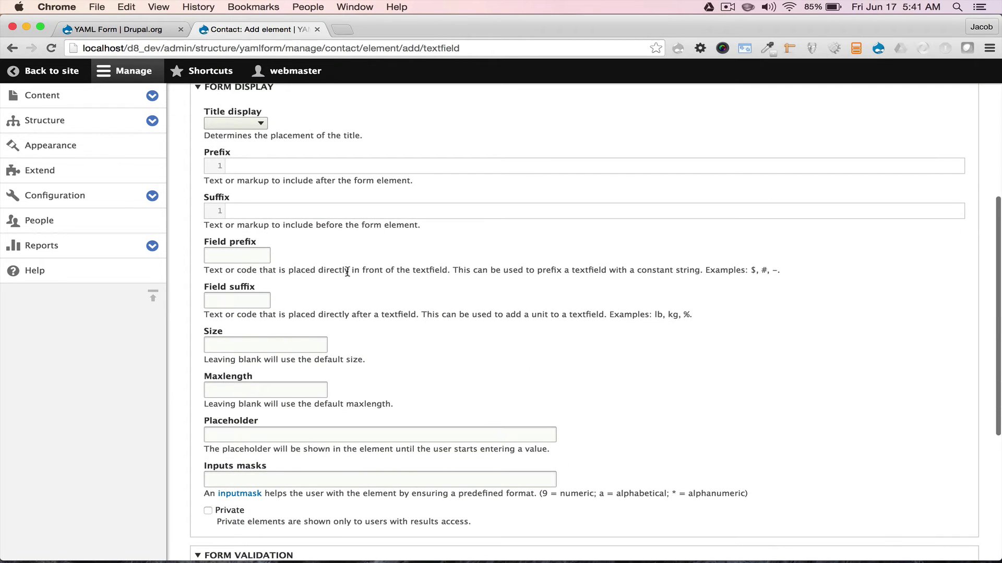
scroll(347, 271, down, 10)
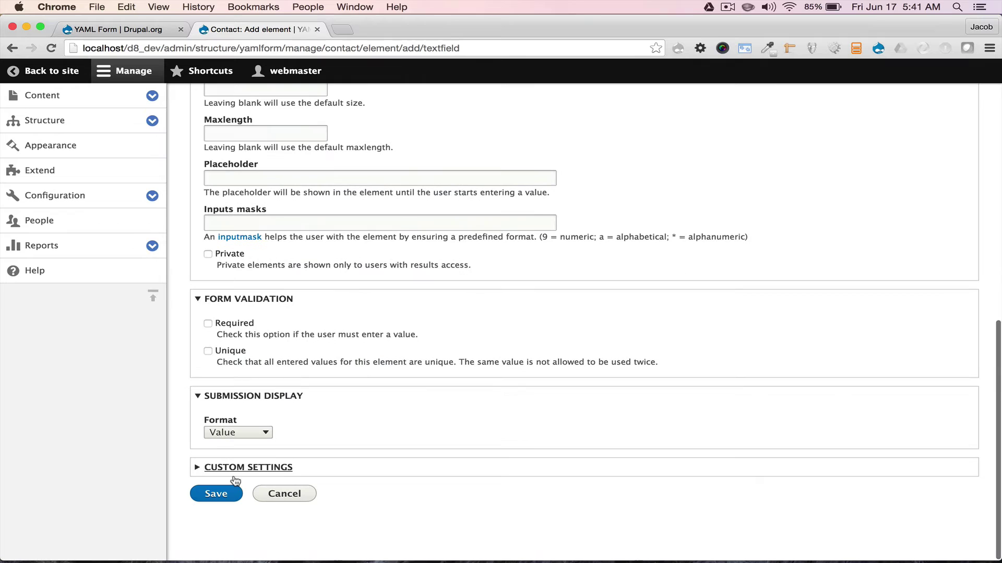
click(219, 493)
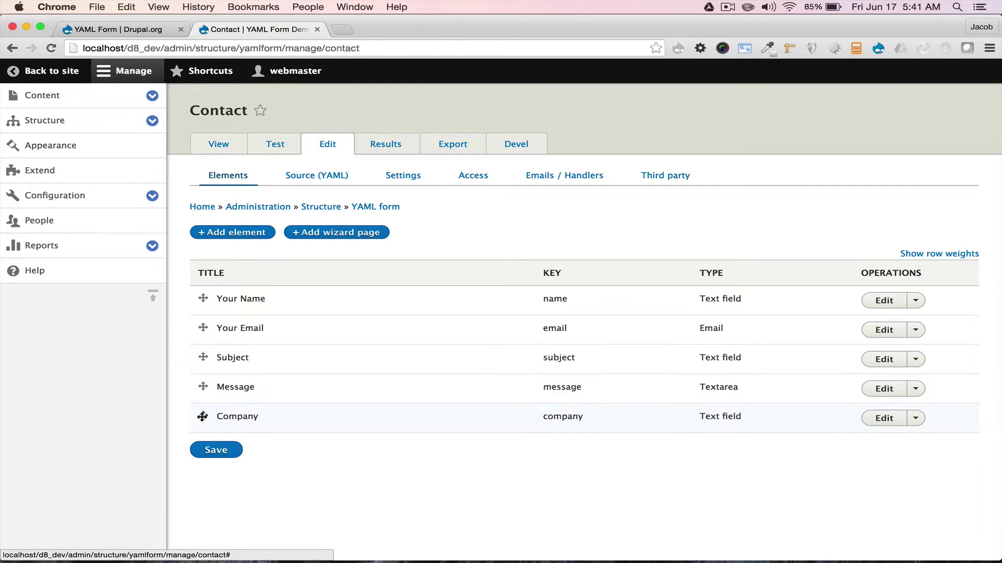
Move Company under Your Name, save, and retitle it 'Your Company' in the YAML source.
drag(202, 416, 197, 327)
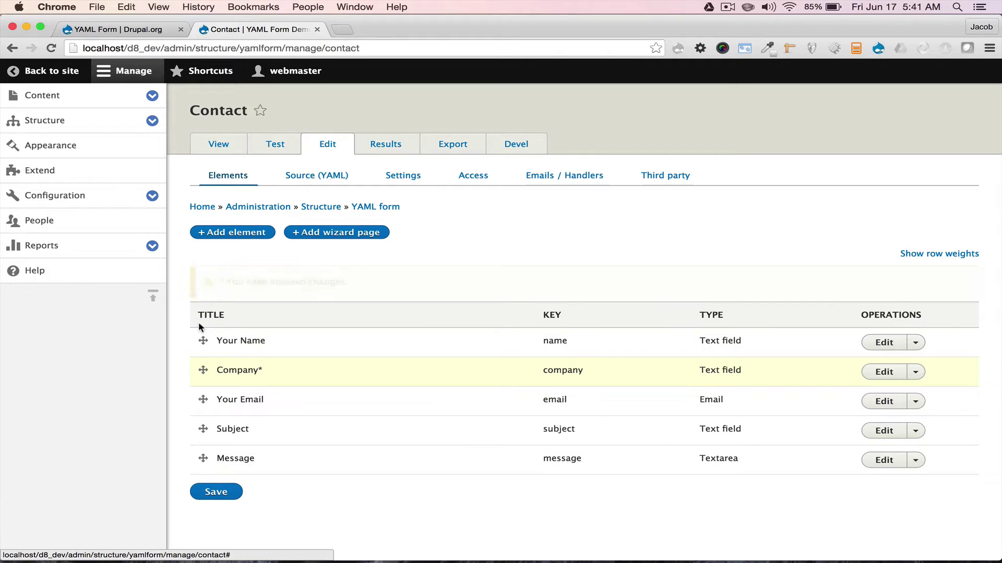
click(216, 493)
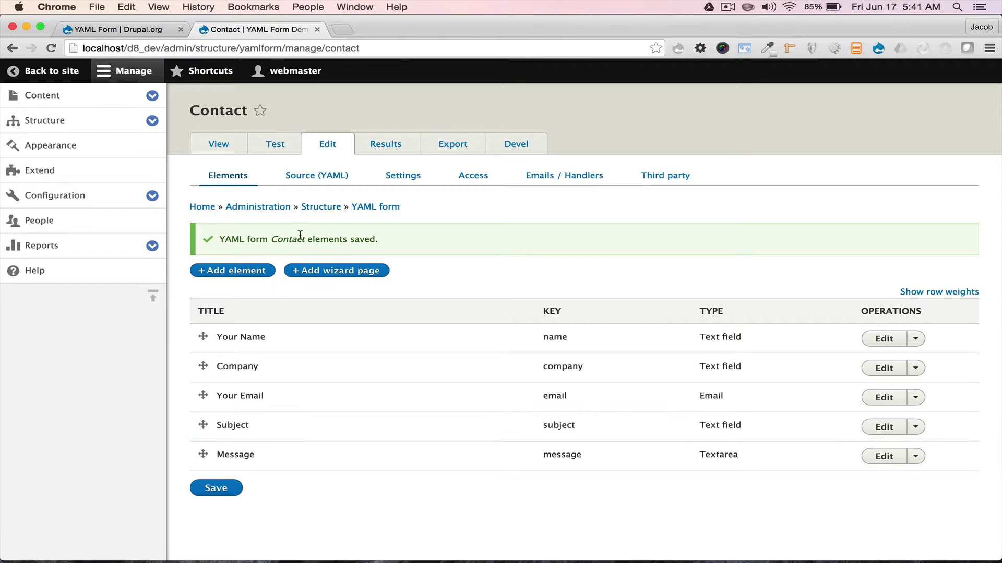
click(327, 179)
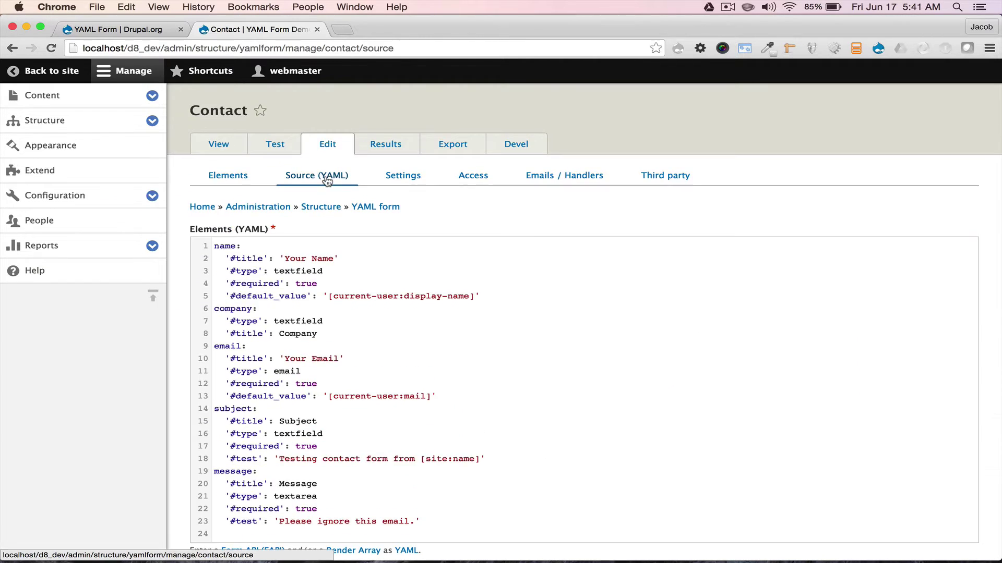
click(280, 331)
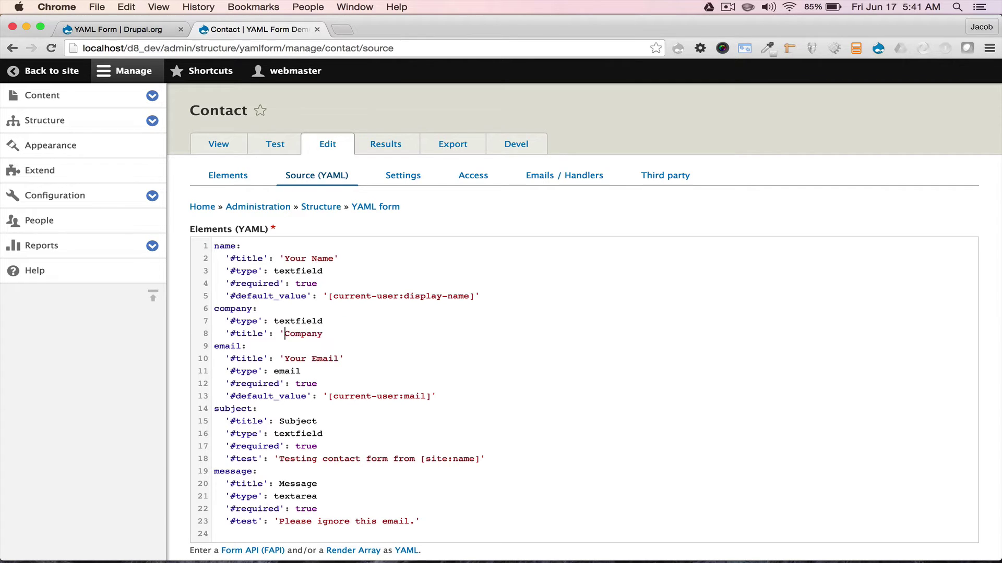
text('Your)
key(End)
text(')
Move the company block to the top of the YAML source and save.
key(Home)
key(Up)
key(Up)
key(shift+Down)
key(shift+Down)
key(shift+Down)
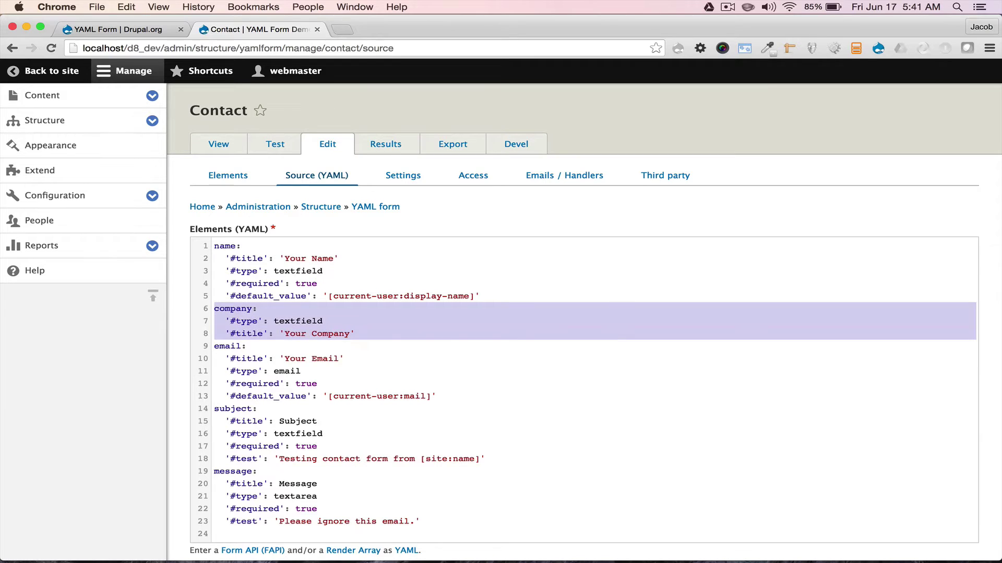
key(super+x)
key(Up)
key(Up)
key(Up)
key(Up)
key(Up)
key(super+v)
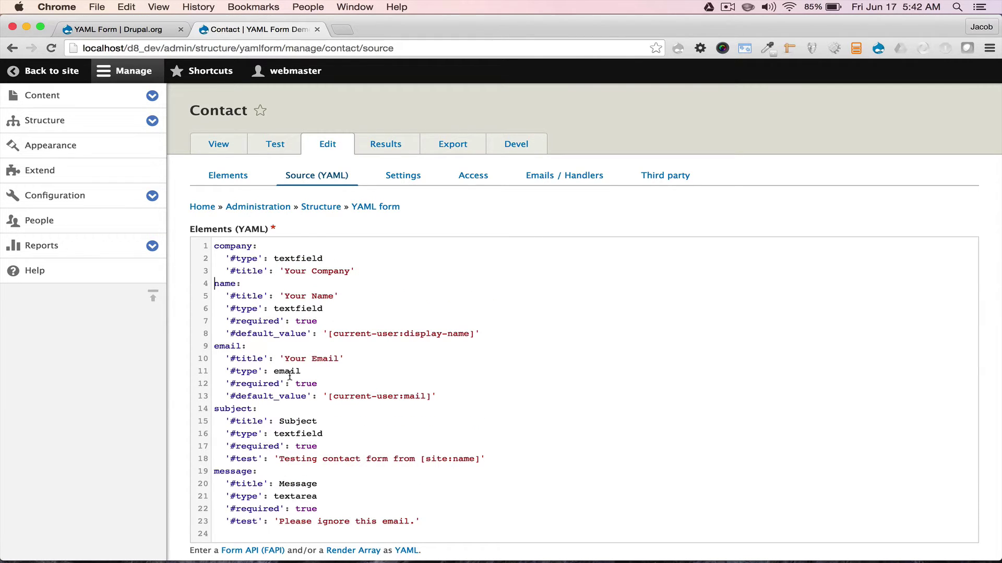
scroll(219, 469, down, 3)
click(219, 492)
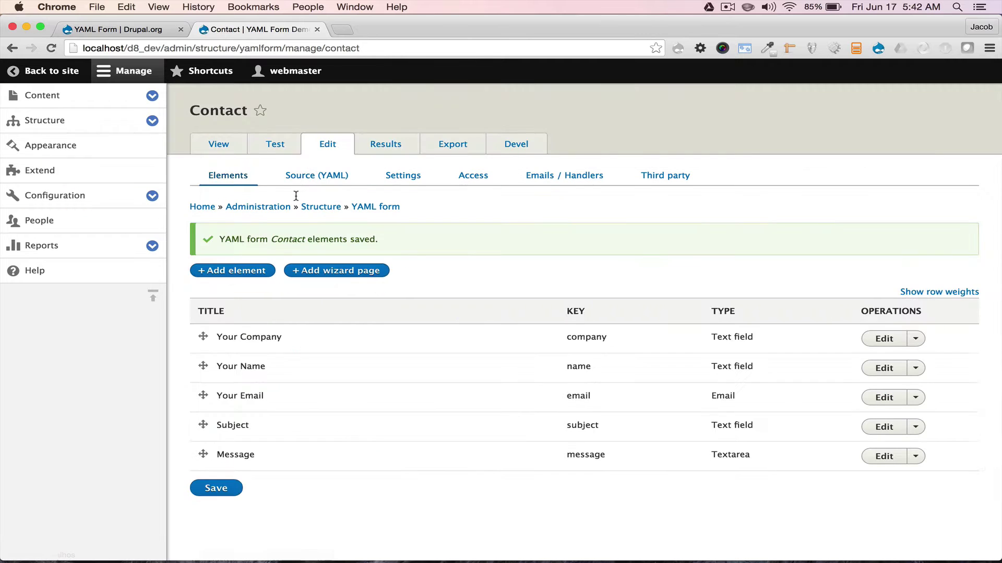
Preview the Contact test form with Your Company, then view its Source (YAML).
click(273, 148)
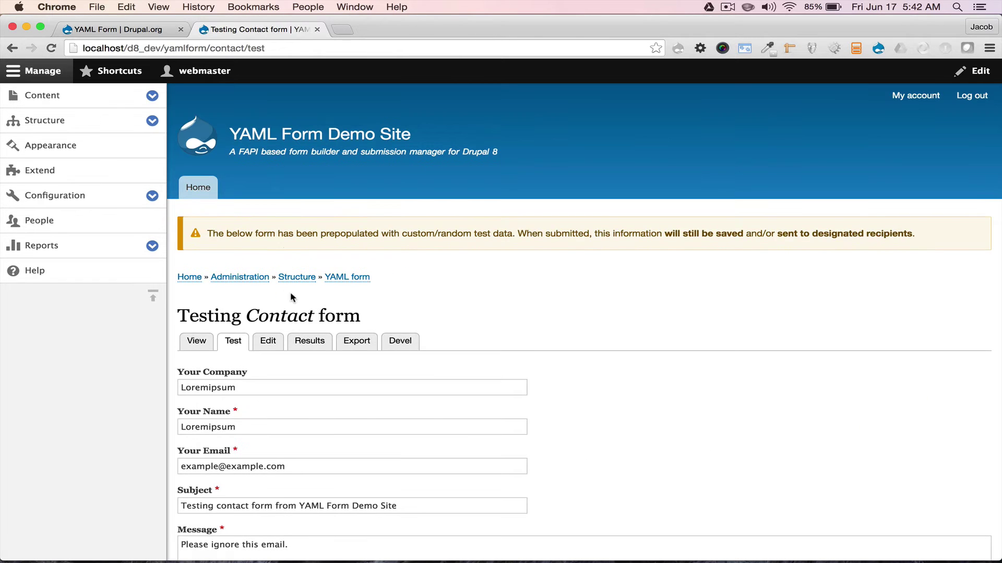
scroll(290, 292, down, 5)
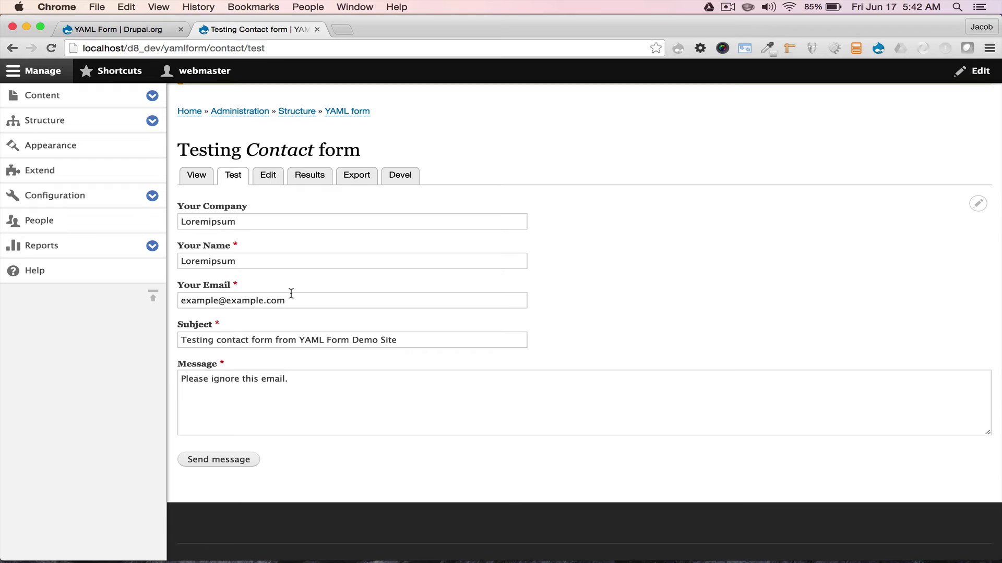
click(272, 180)
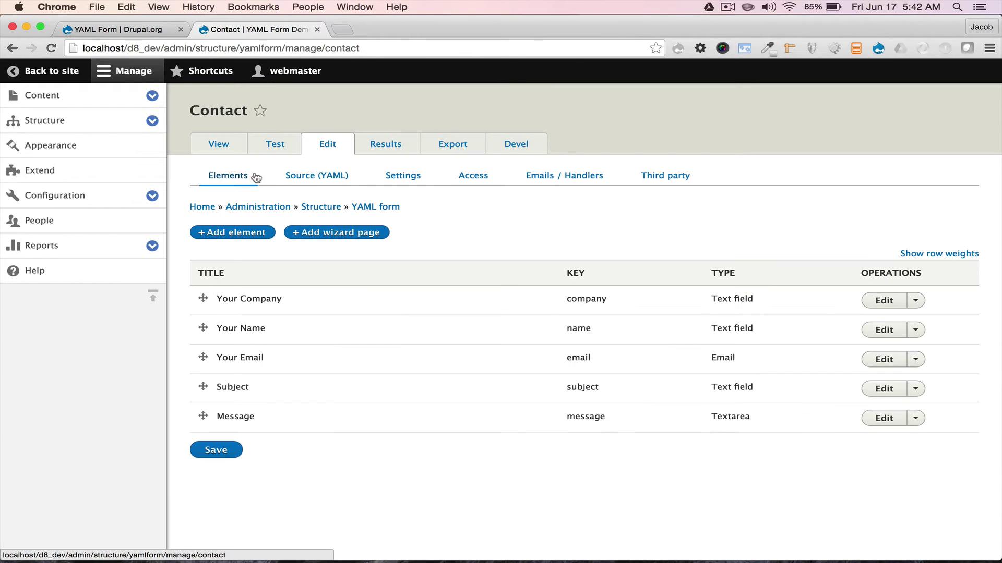
click(310, 177)
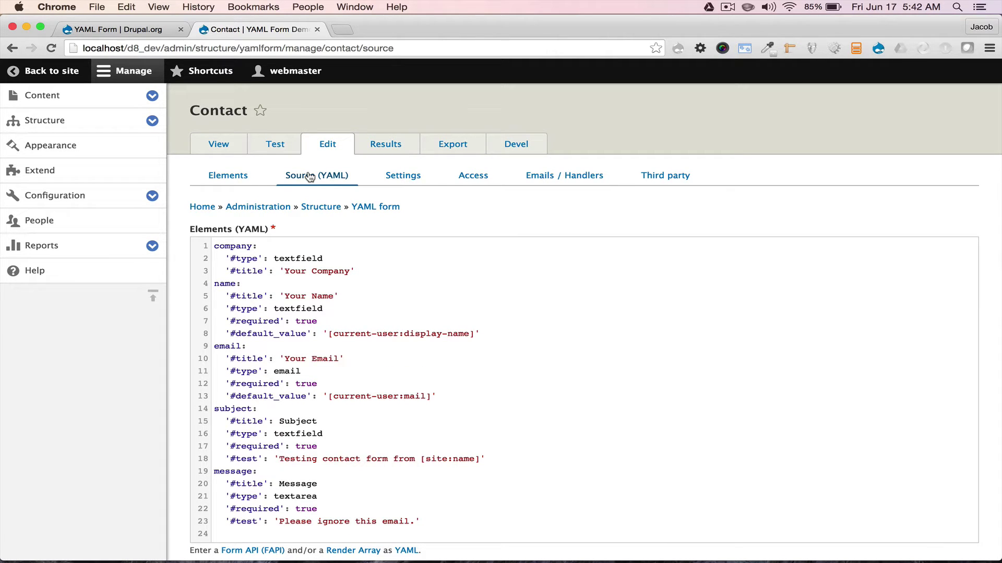
Scroll through the Contact form's Settings page, then view its Access permissions.
click(390, 177)
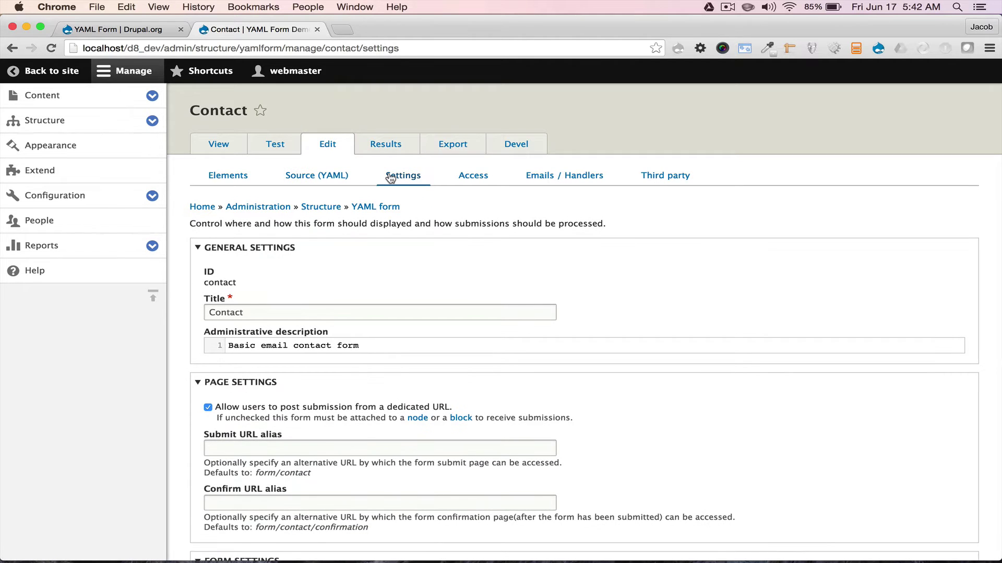
scroll(401, 261, down, 5)
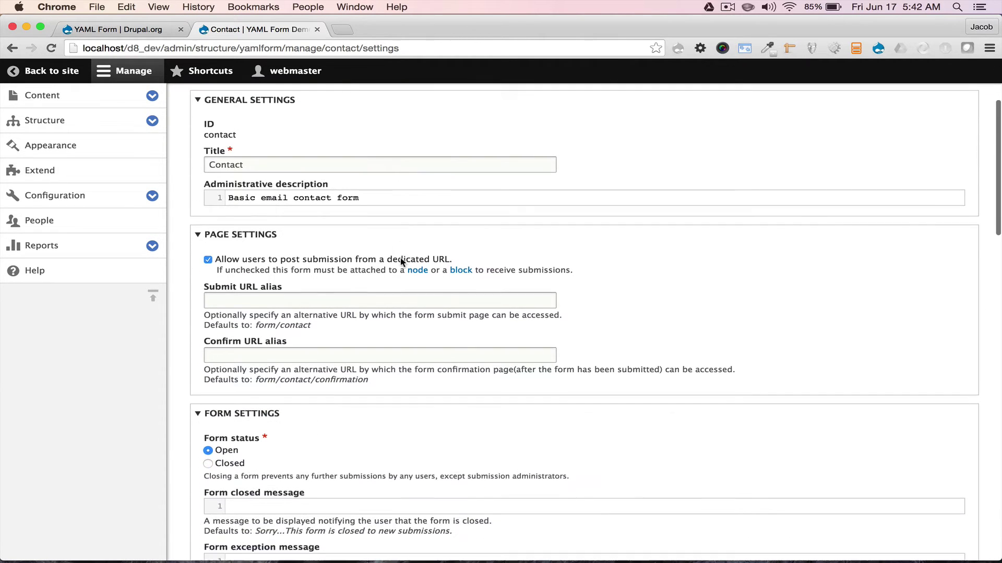
scroll(401, 258, down, 5)
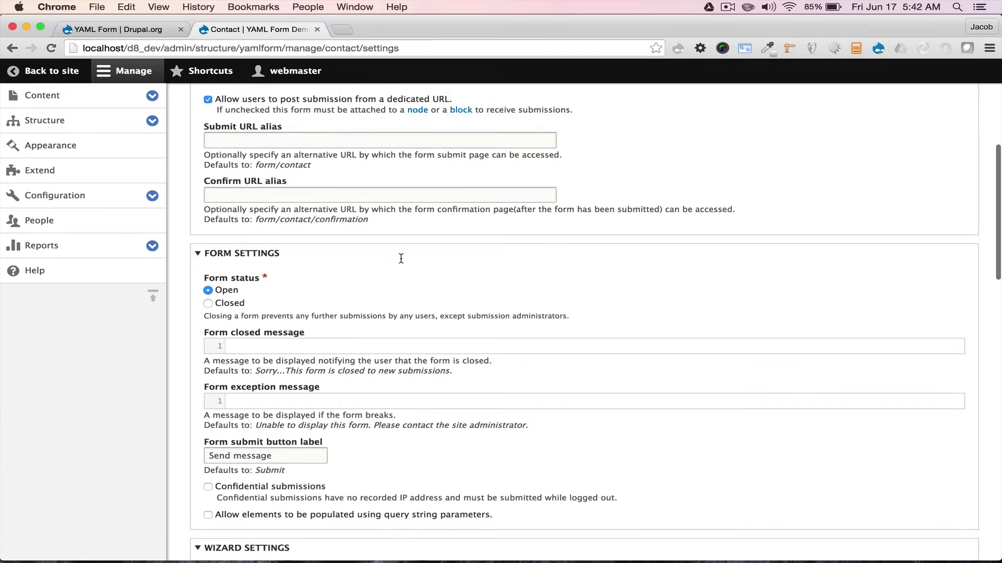
scroll(400, 258, down, 7)
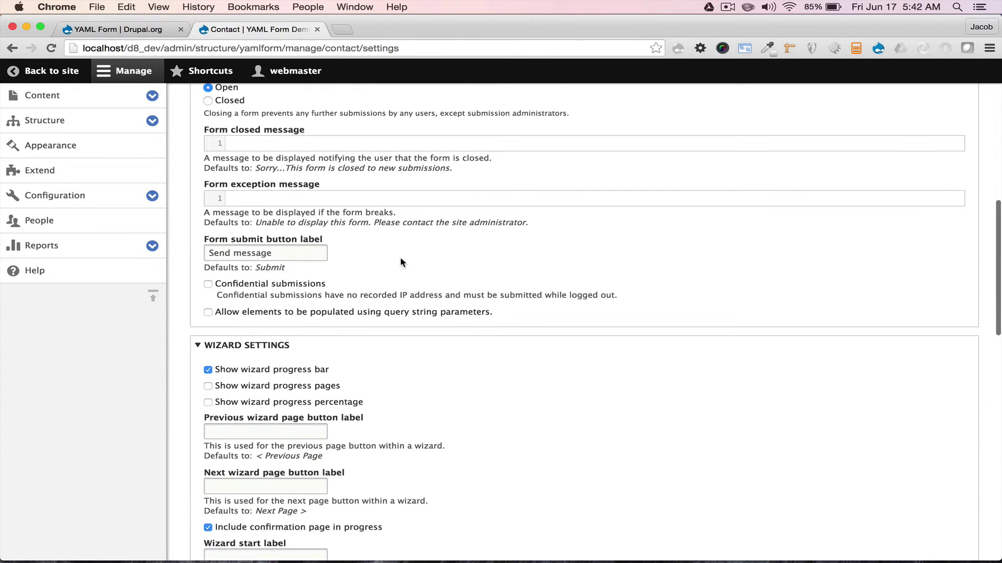
scroll(402, 262, down, 11)
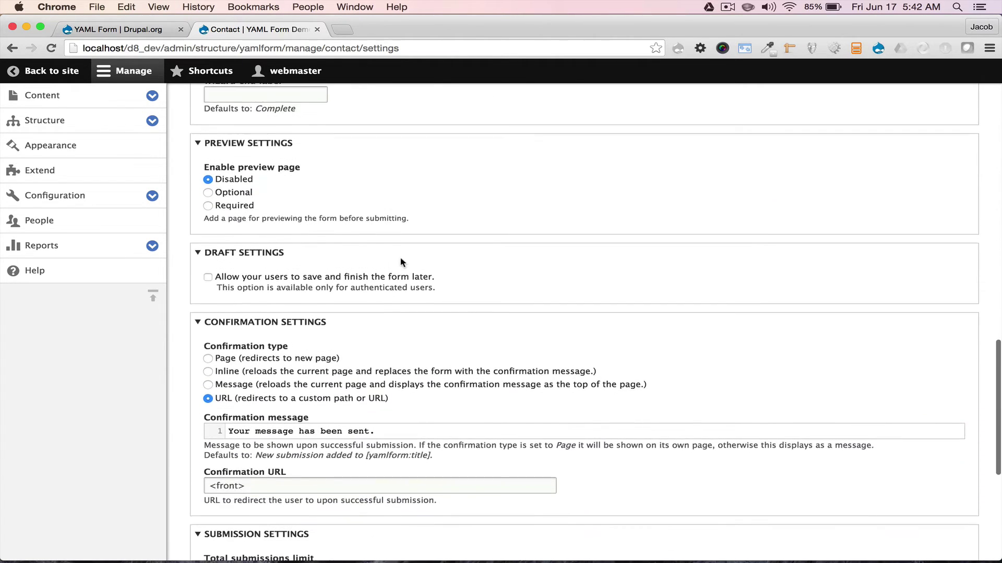
scroll(402, 261, down, 6)
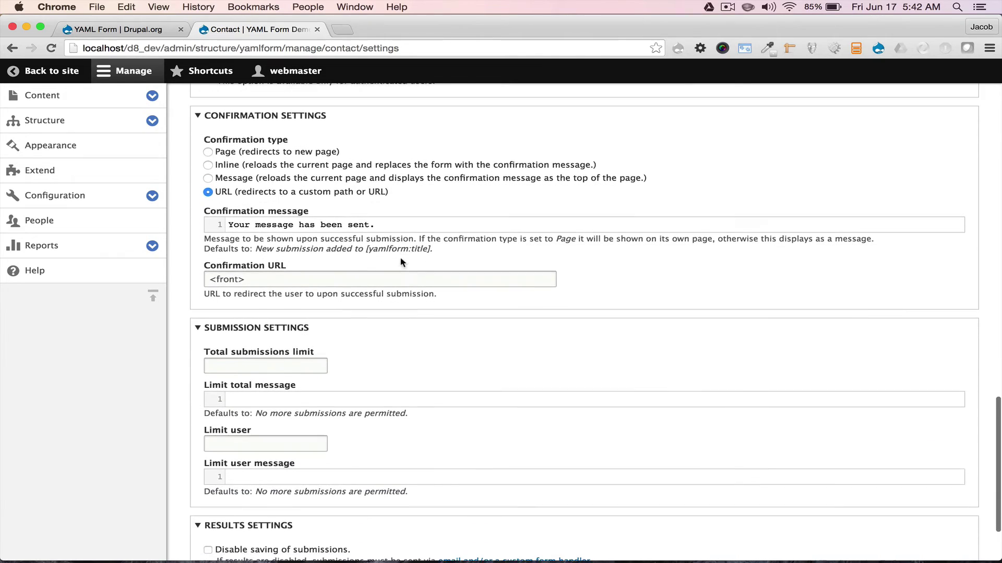
scroll(401, 262, down, 2)
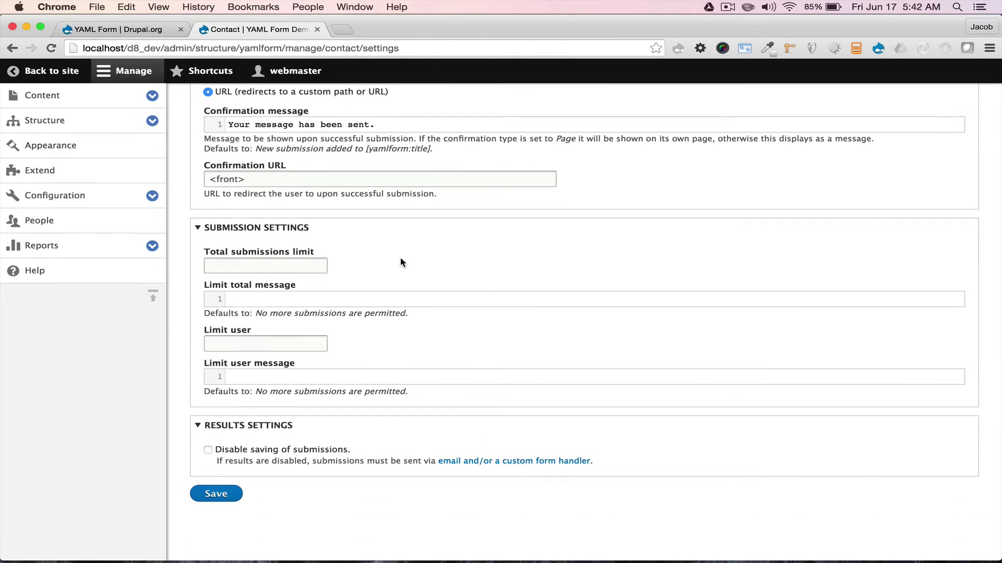
scroll(403, 261, up, 20)
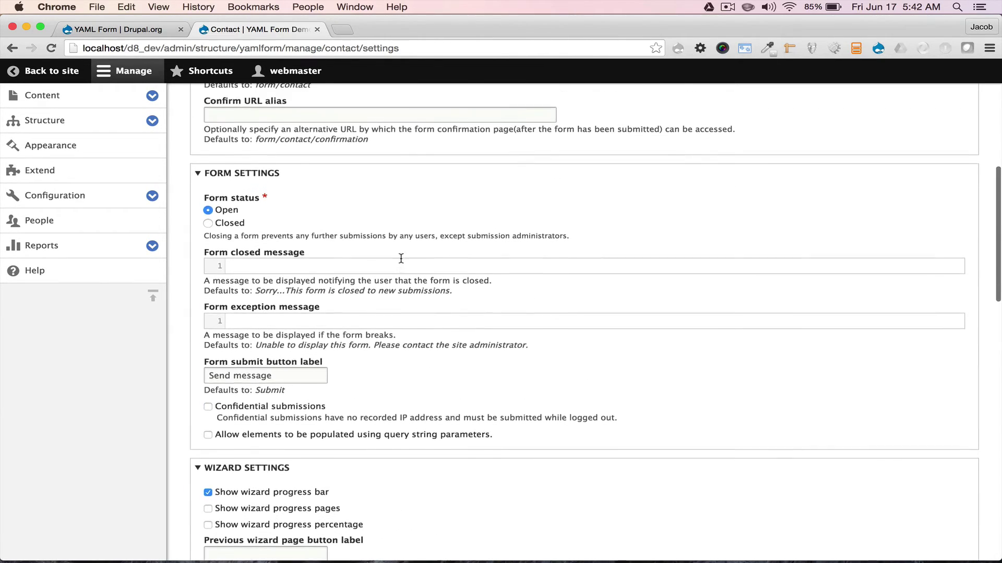
click(472, 178)
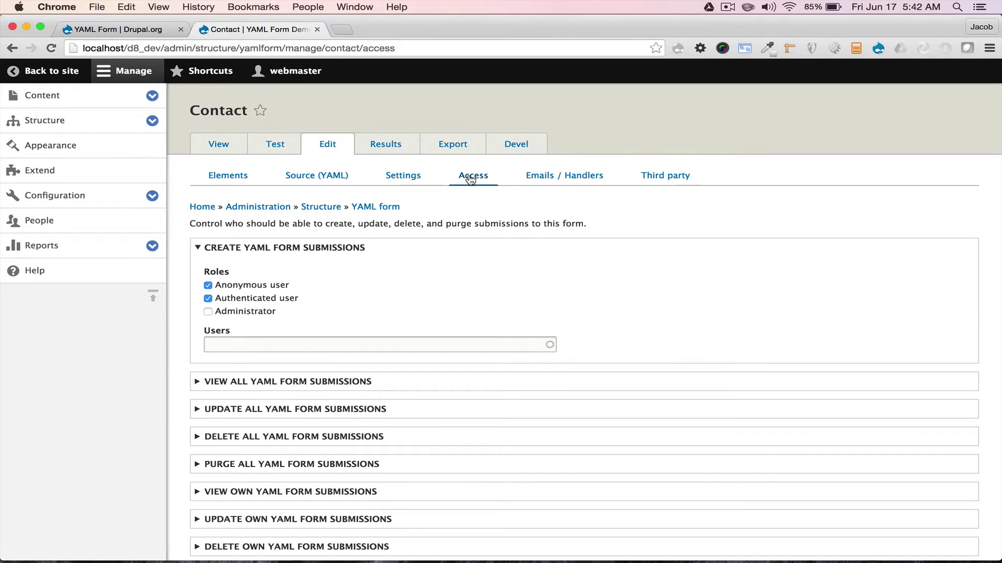
Show the Contact form's Emails / Handlers settings.
click(538, 176)
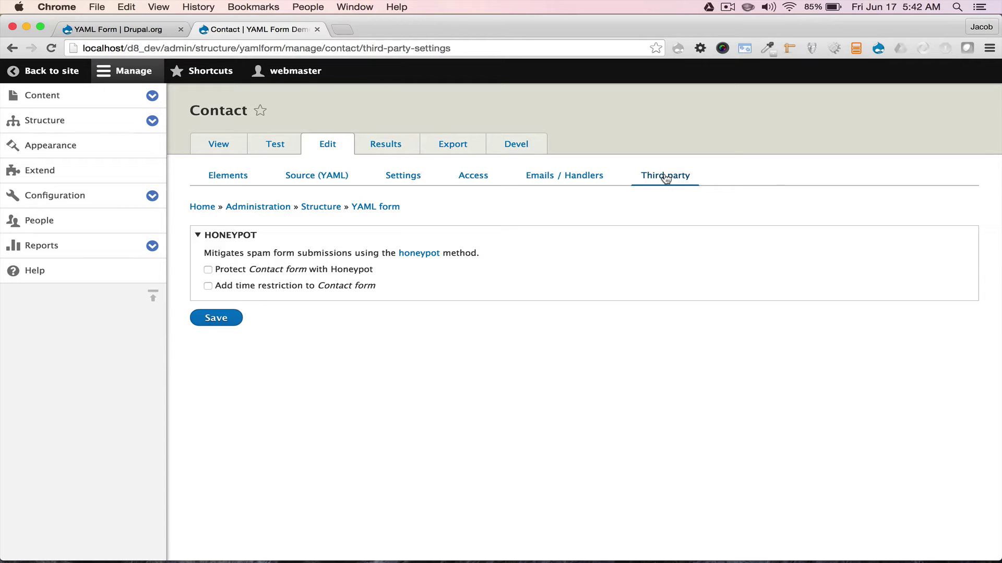
Browse the Example: Elements demo form, then return to the YAML form list.
click(391, 208)
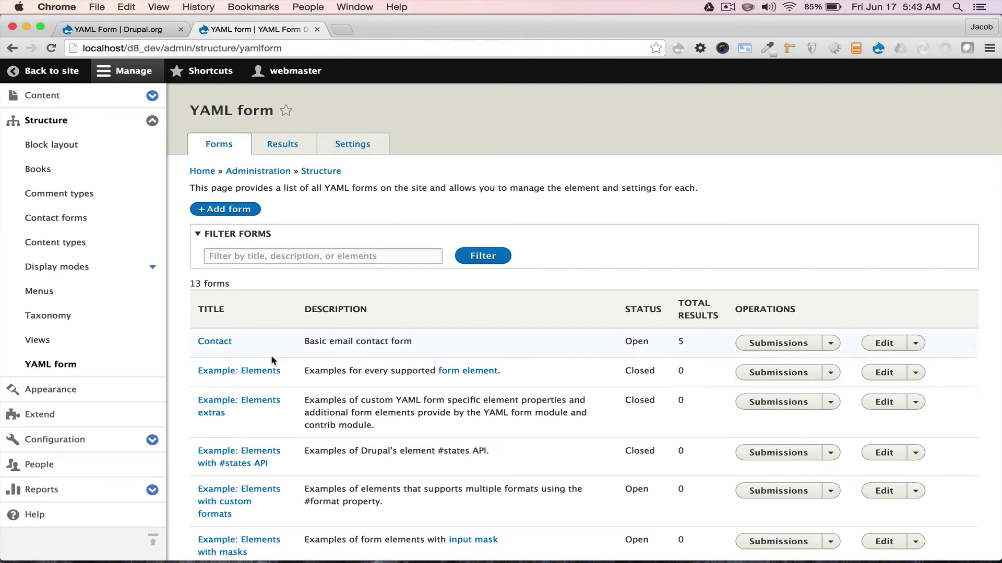
click(266, 372)
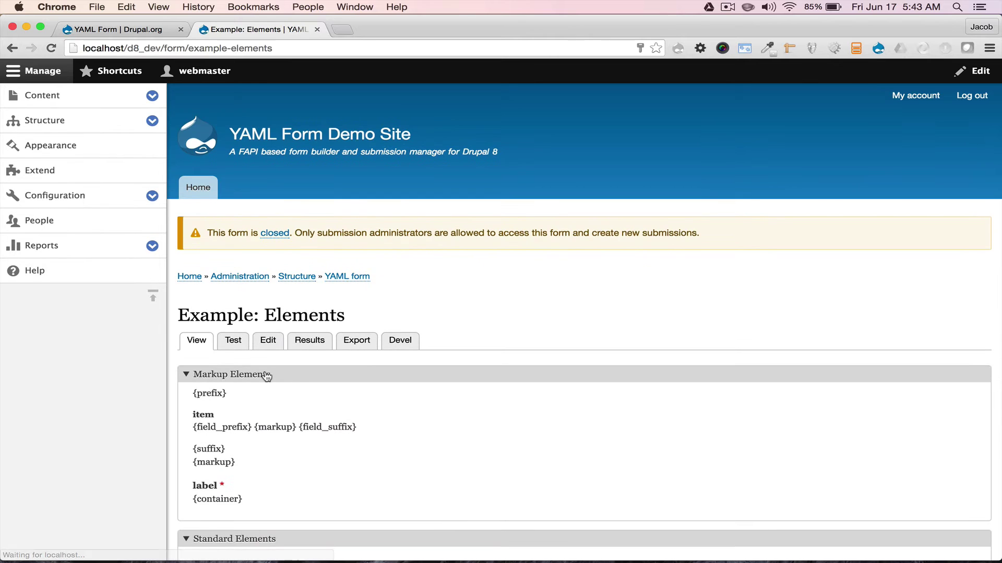
scroll(267, 376, down, 7)
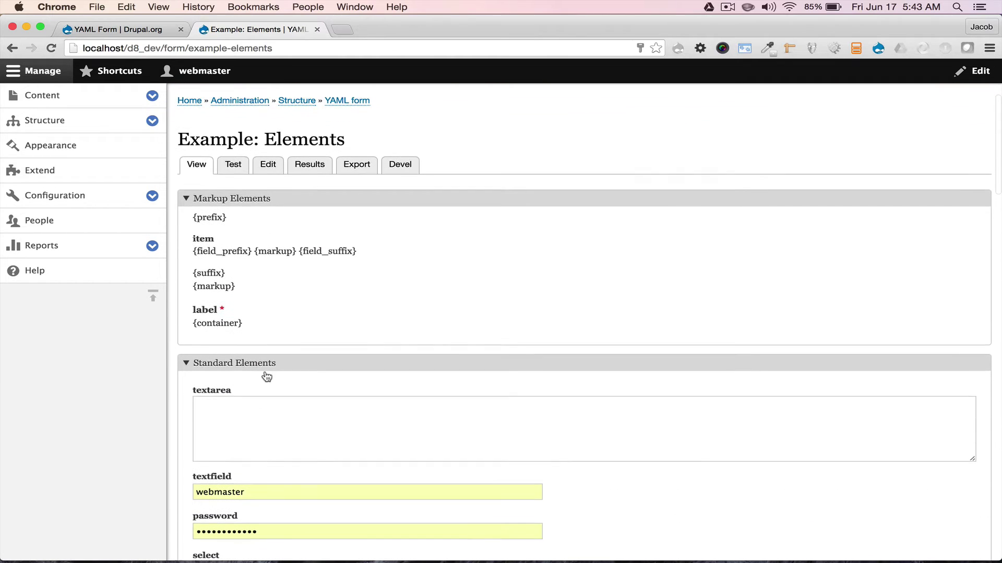
scroll(267, 376, down, 12)
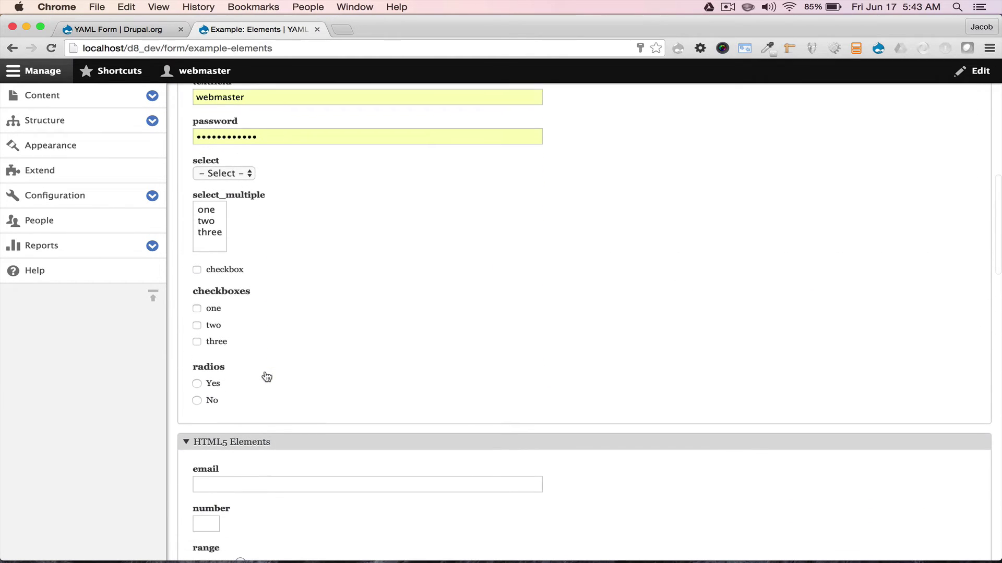
scroll(266, 376, down, 7)
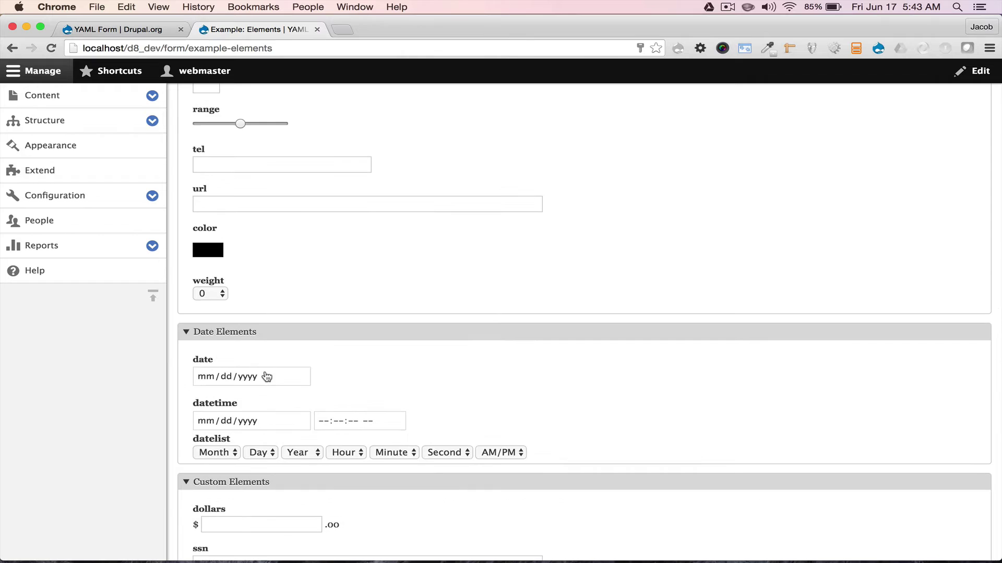
scroll(267, 376, down, 3)
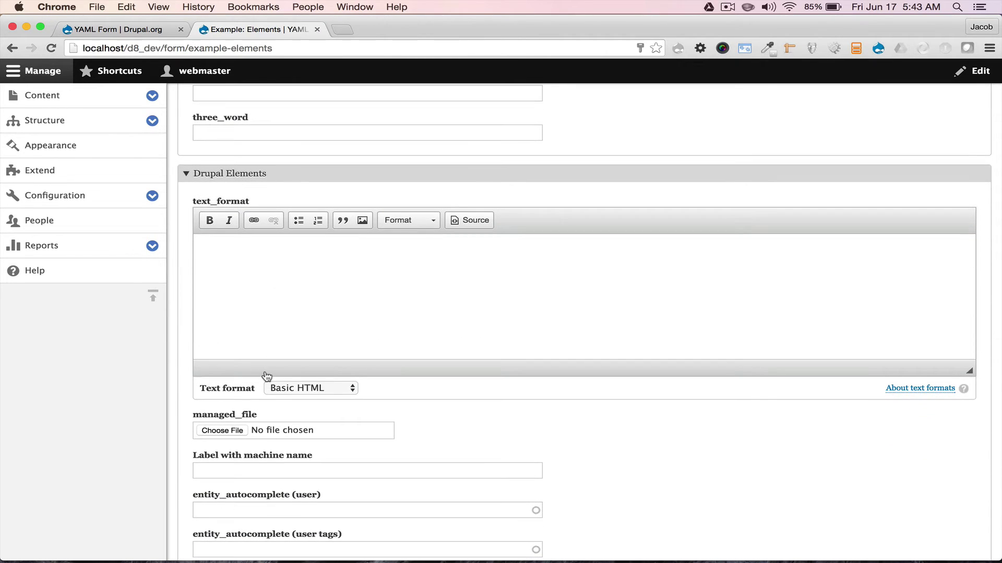
scroll(267, 376, down, 1)
scroll(267, 376, down, 1)
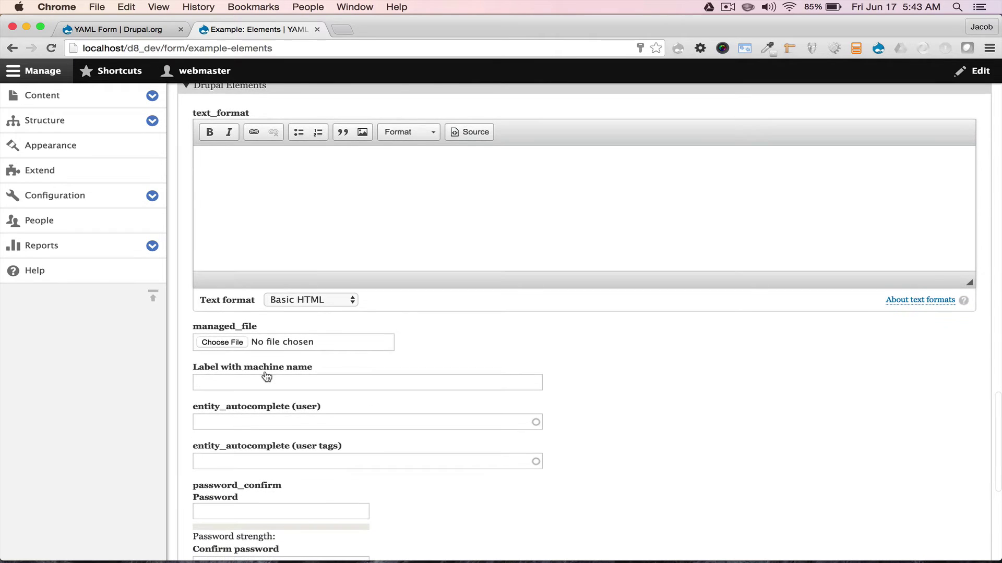
scroll(267, 376, down, 1)
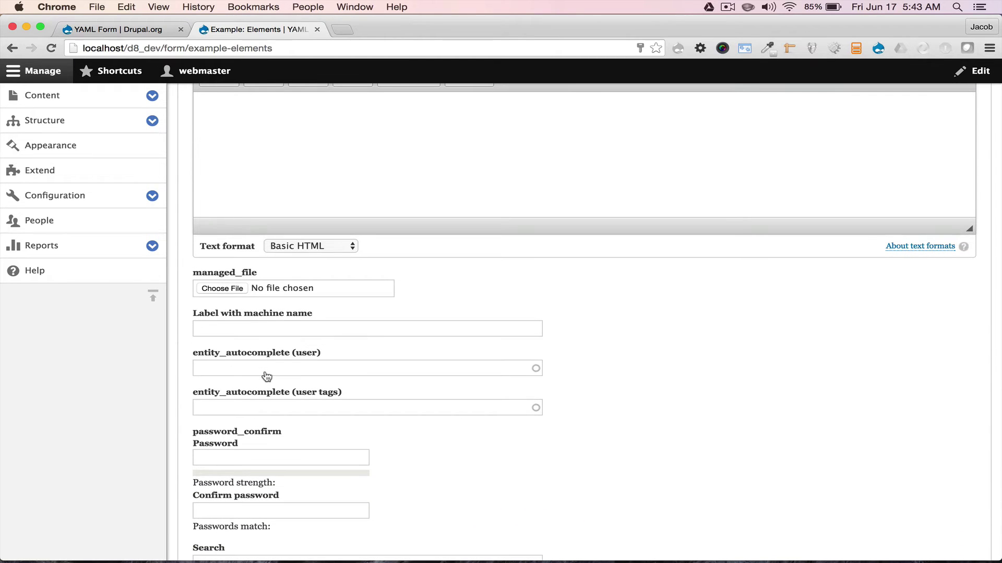
scroll(266, 376, down, 3)
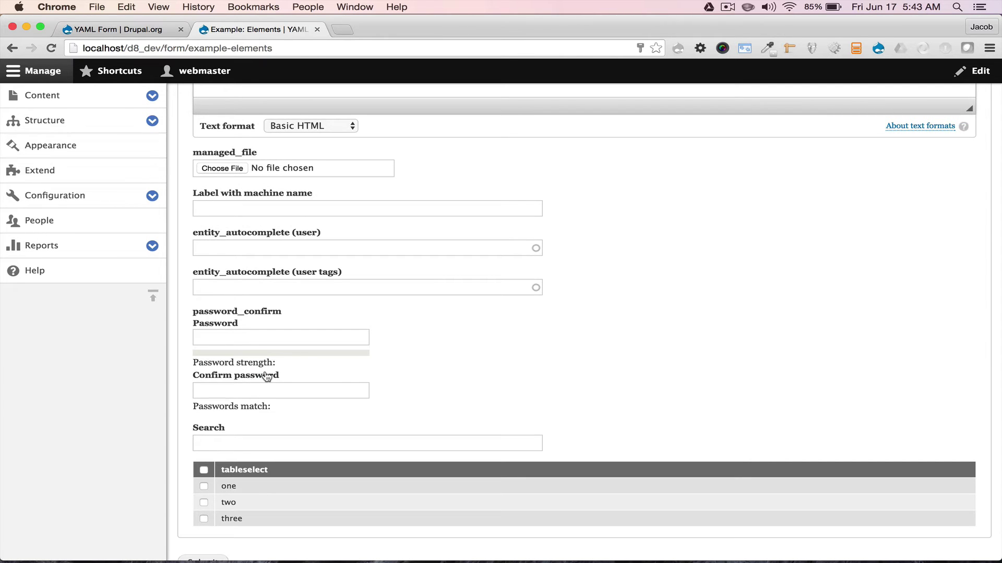
scroll(267, 376, up, 20)
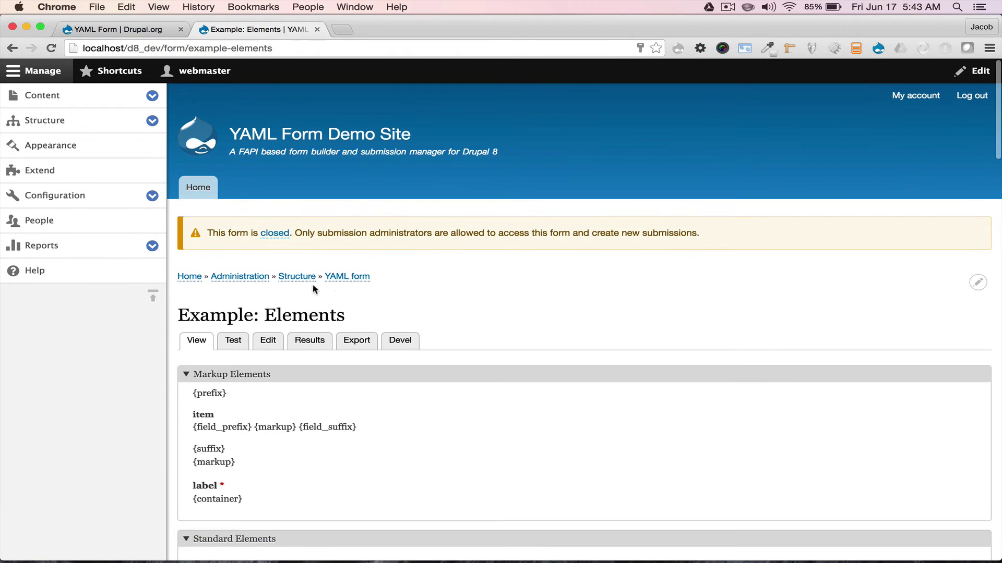
click(347, 277)
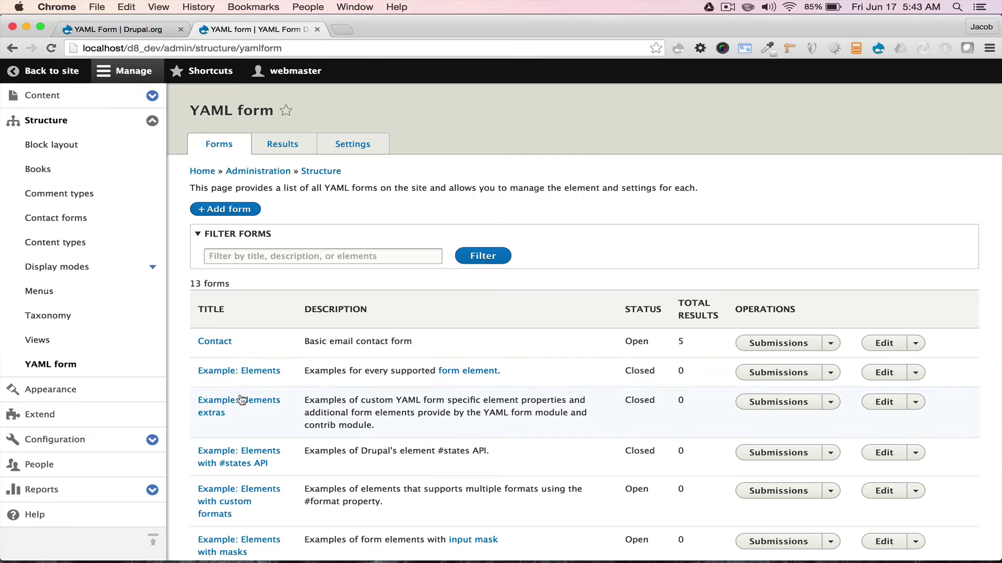
click(242, 401)
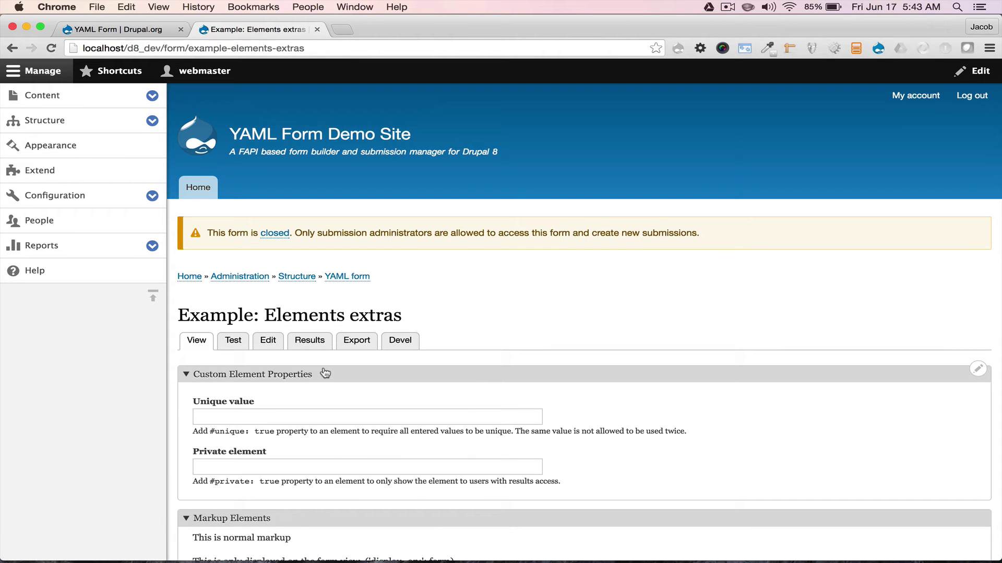
scroll(326, 372, down, 3)
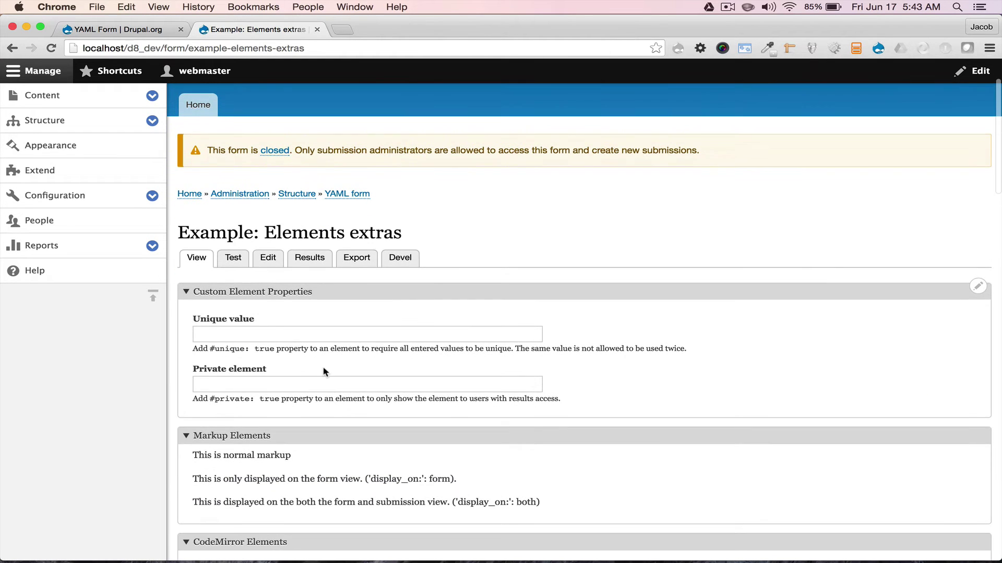
scroll(323, 372, down, 6)
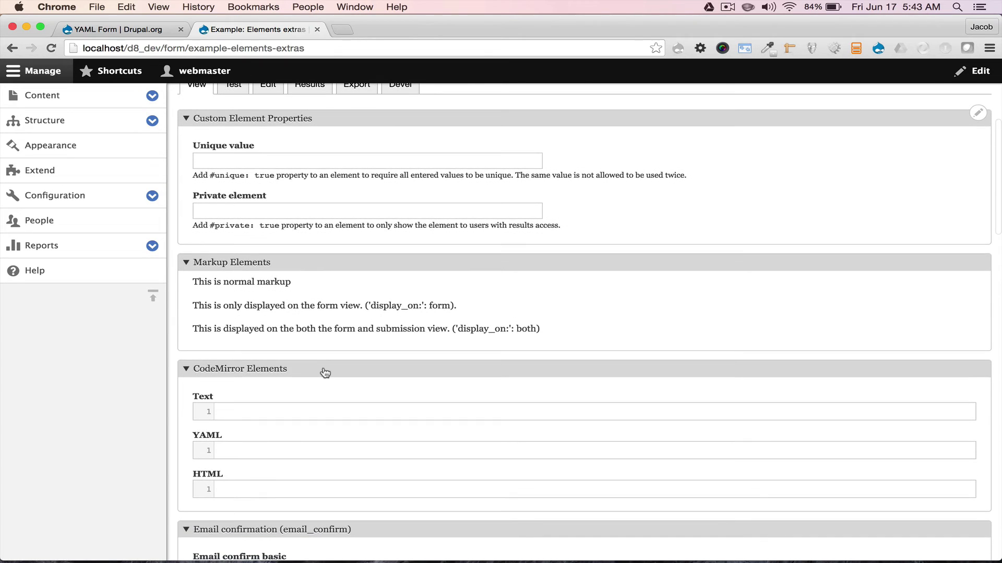
scroll(325, 372, down, 3)
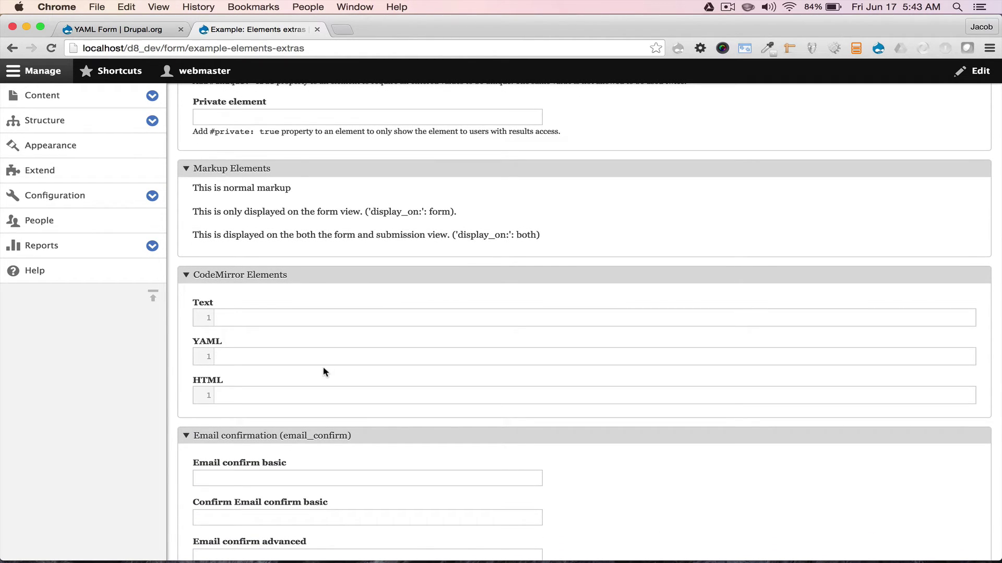
scroll(326, 372, down, 4)
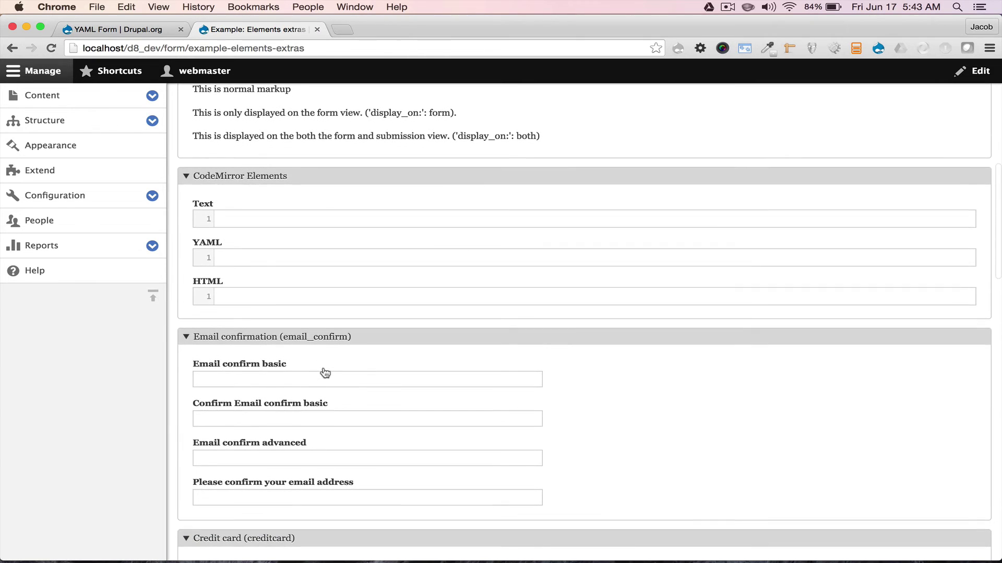
scroll(325, 372, down, 8)
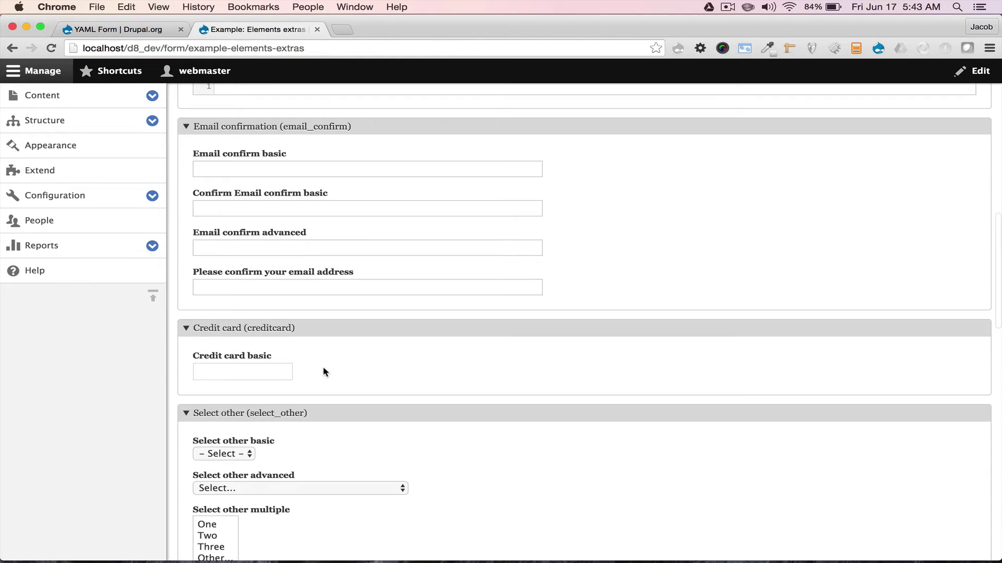
scroll(325, 372, down, 4)
click(223, 449)
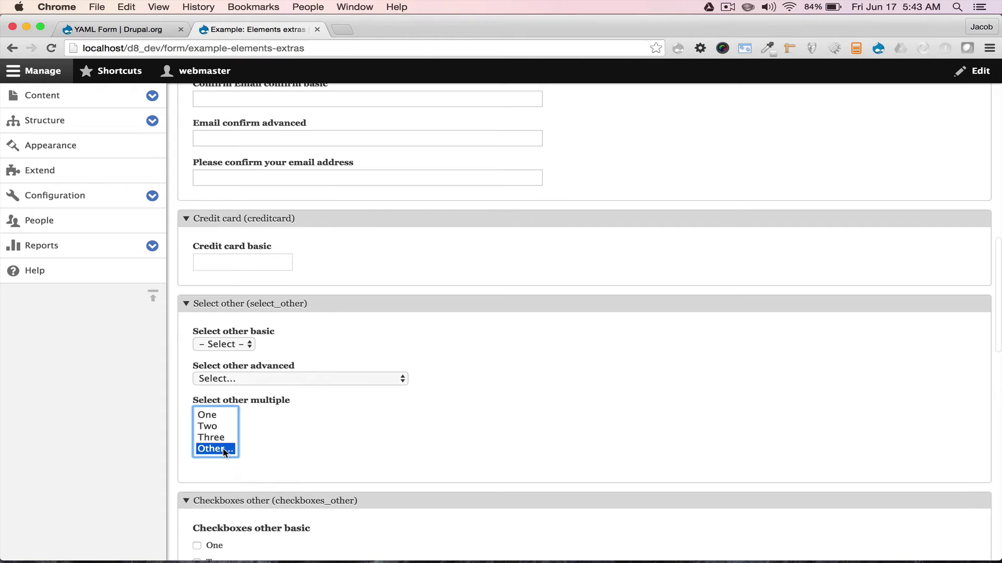
scroll(333, 334, down, 13)
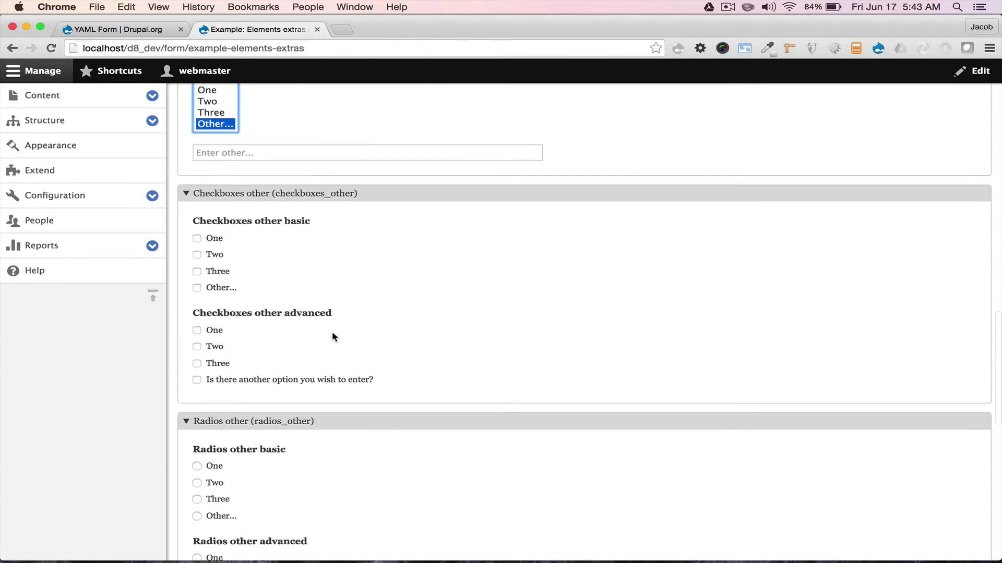
scroll(334, 336, down, 14)
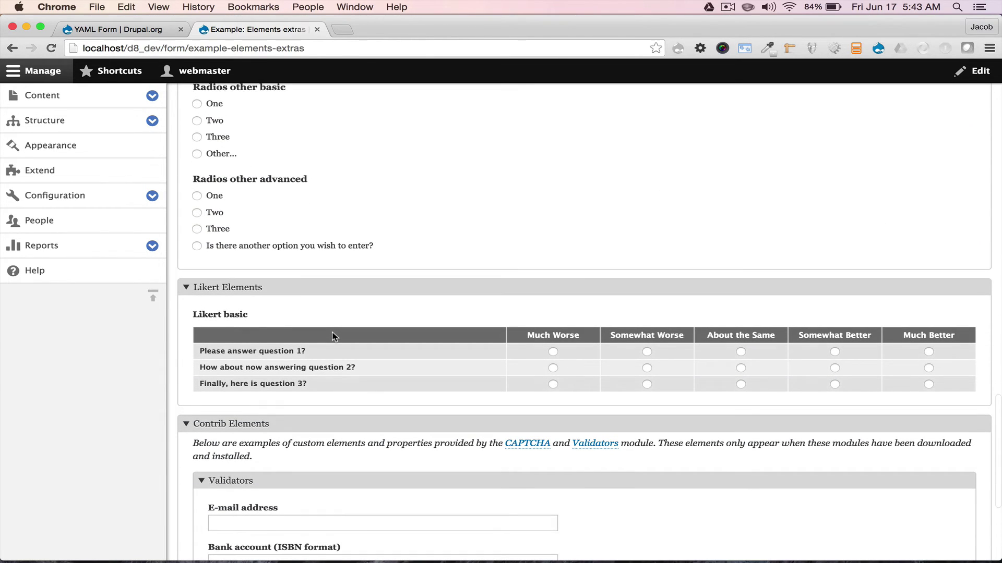
scroll(332, 336, down, 4)
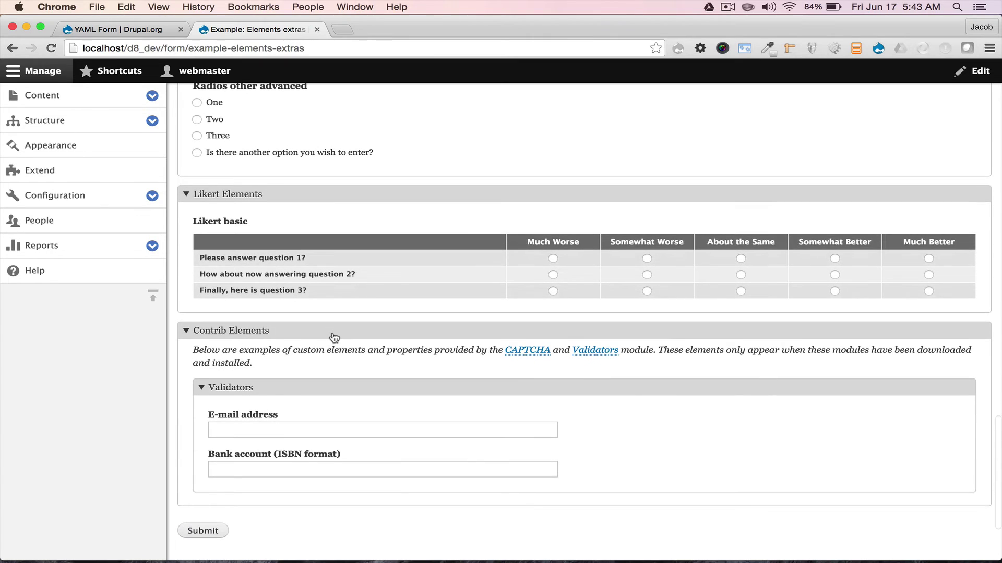
scroll(334, 336, down, 1)
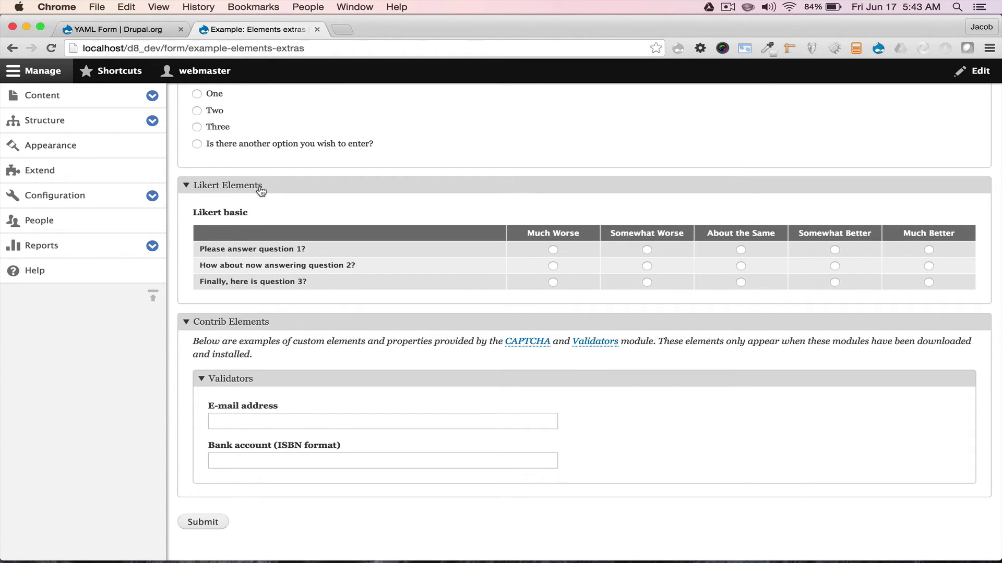
scroll(291, 269, up, 20)
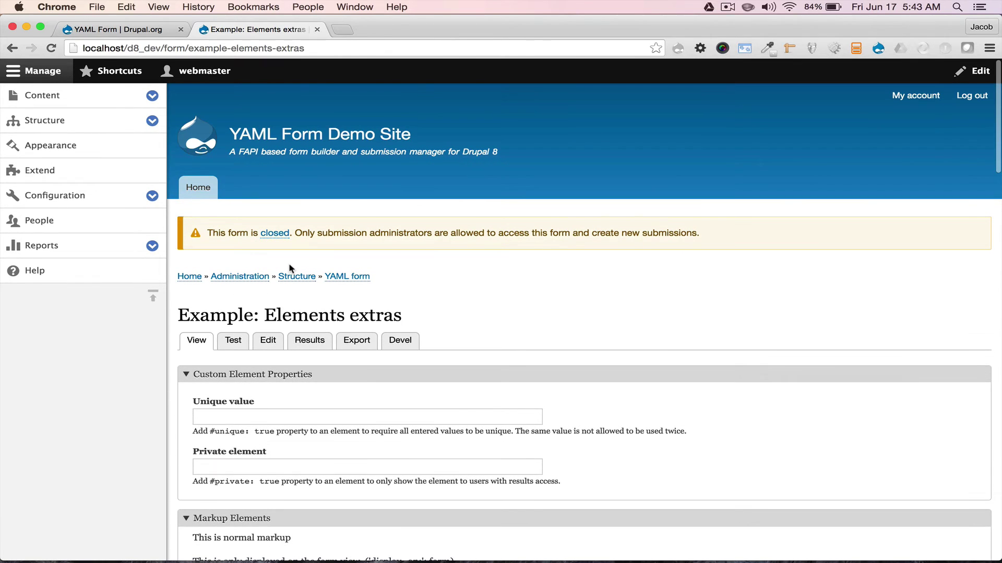
Tick the checkbox in Example: Elements with #states API, then edit its checkbox_explain textarea.
click(347, 277)
scroll(348, 280, down, 1)
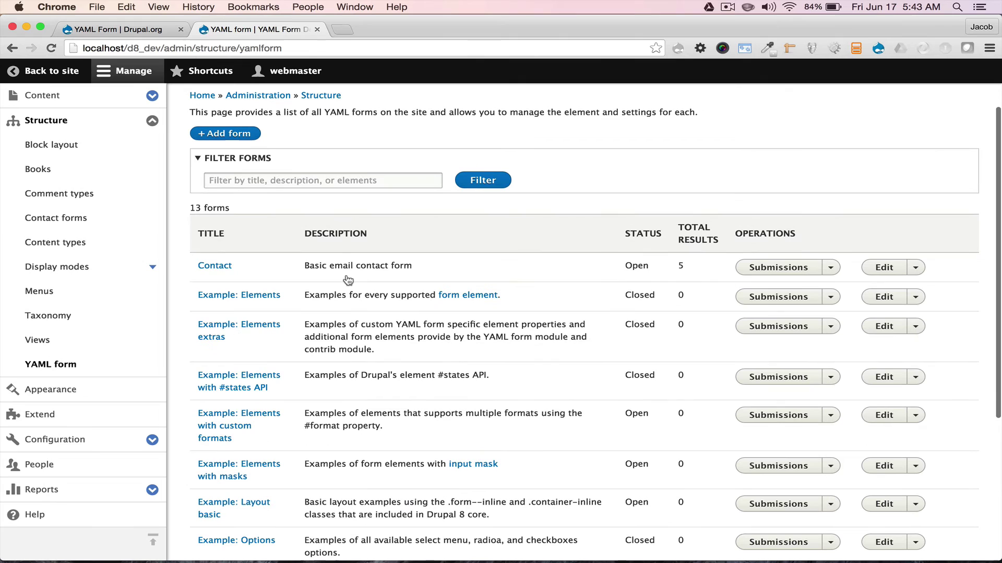
click(250, 378)
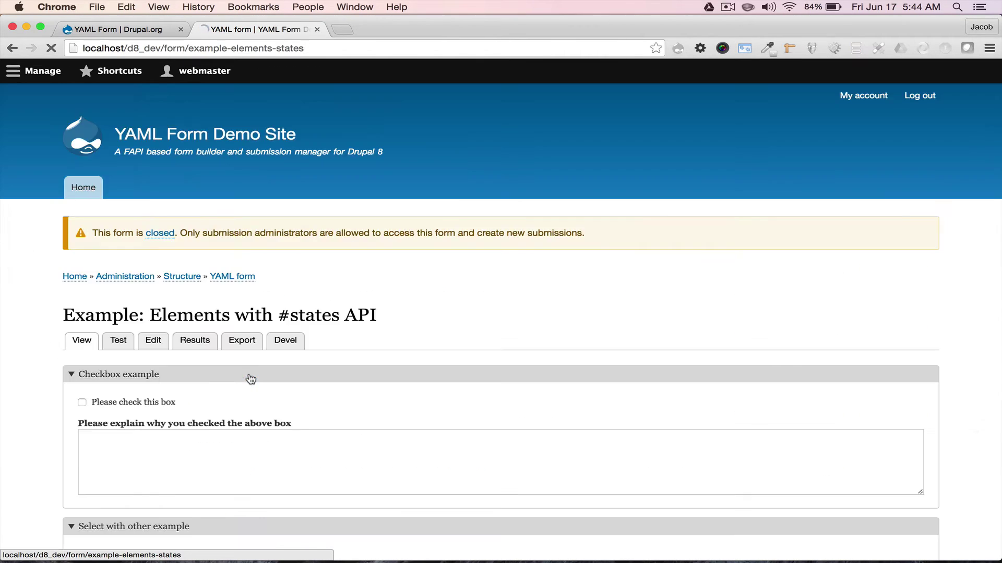
click(197, 403)
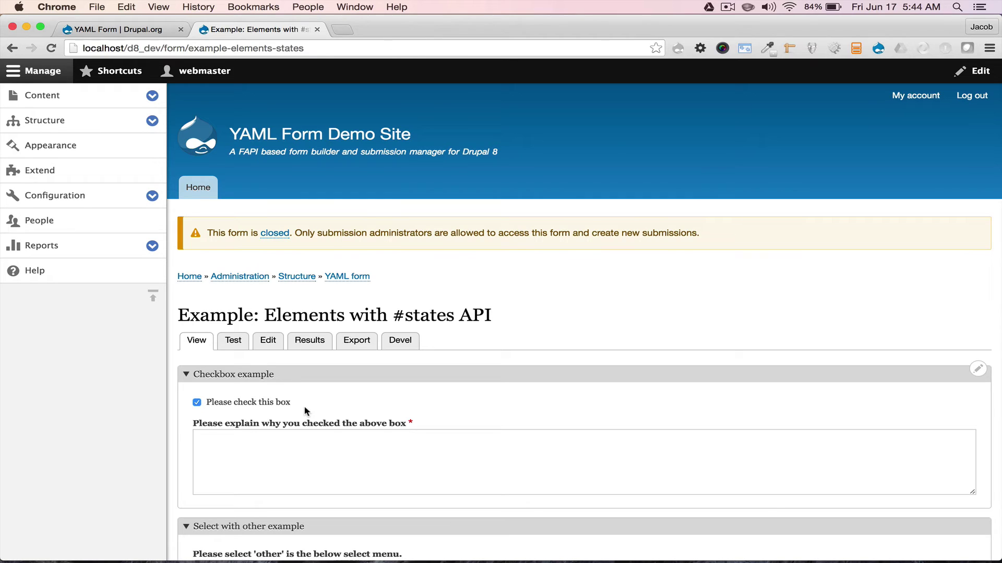
click(267, 342)
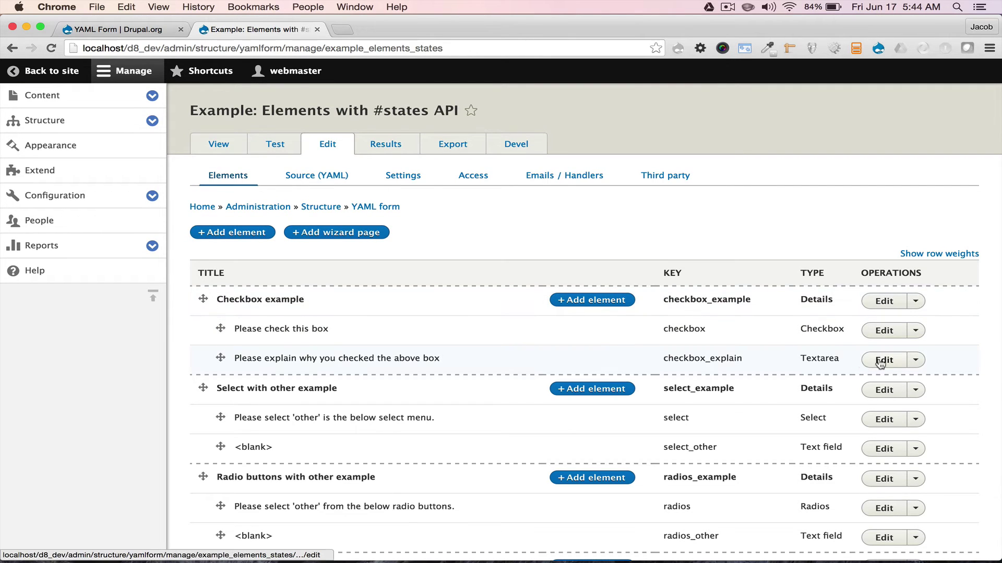
click(882, 360)
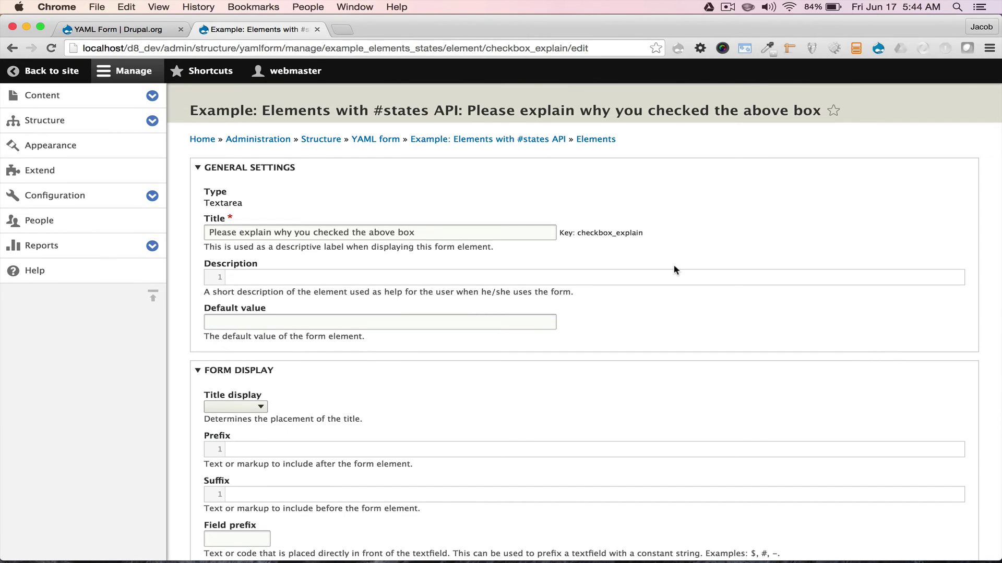
scroll(675, 270, down, 15)
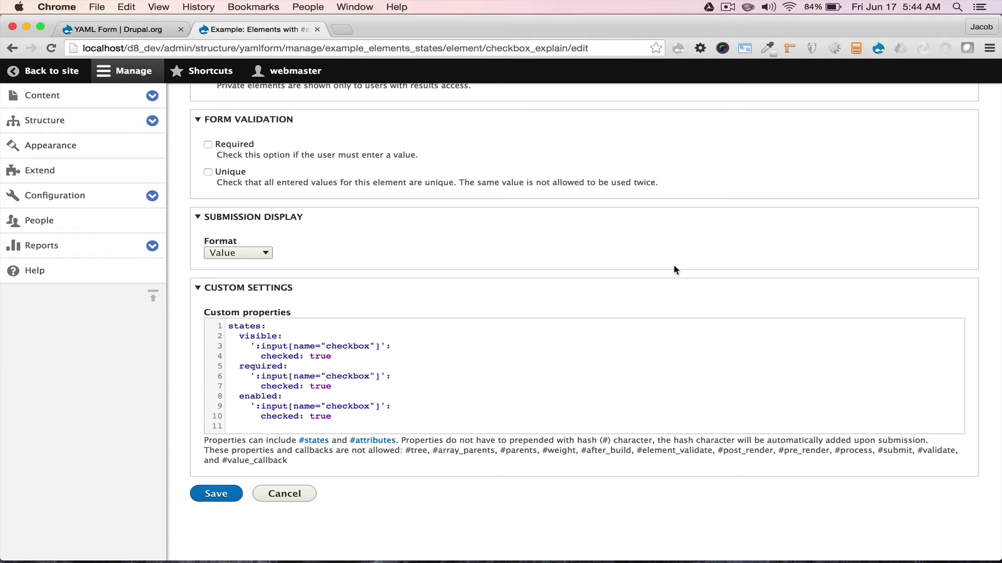
scroll(674, 264, up, 20)
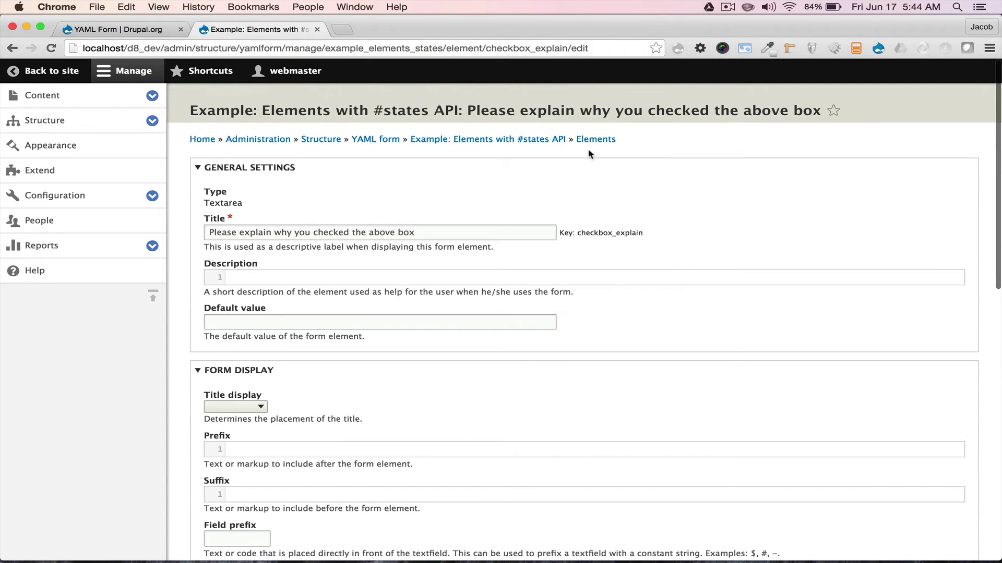
Enter 123 in the masked Phone field of Example: Elements with masks, then go back.
click(378, 138)
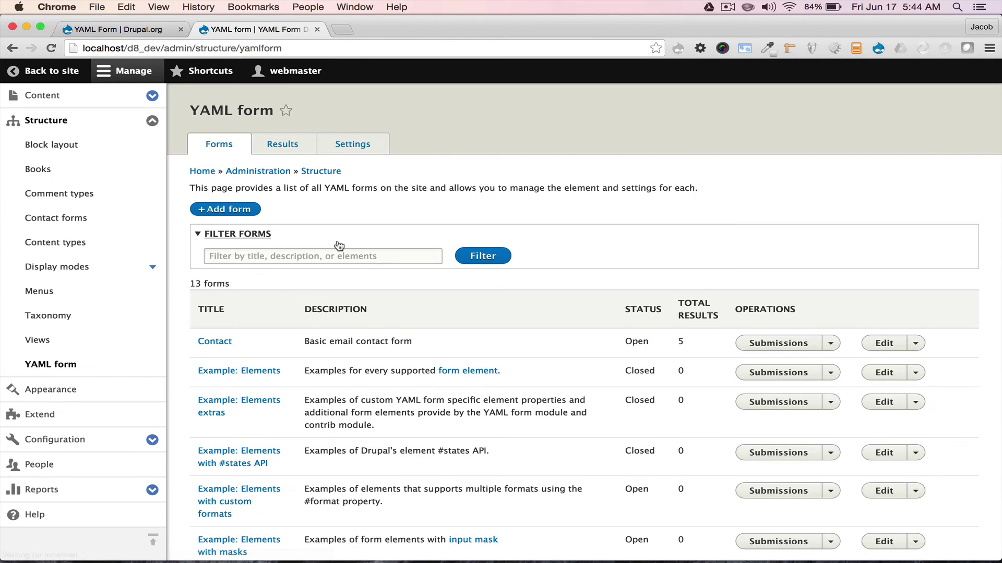
scroll(339, 245, down, 5)
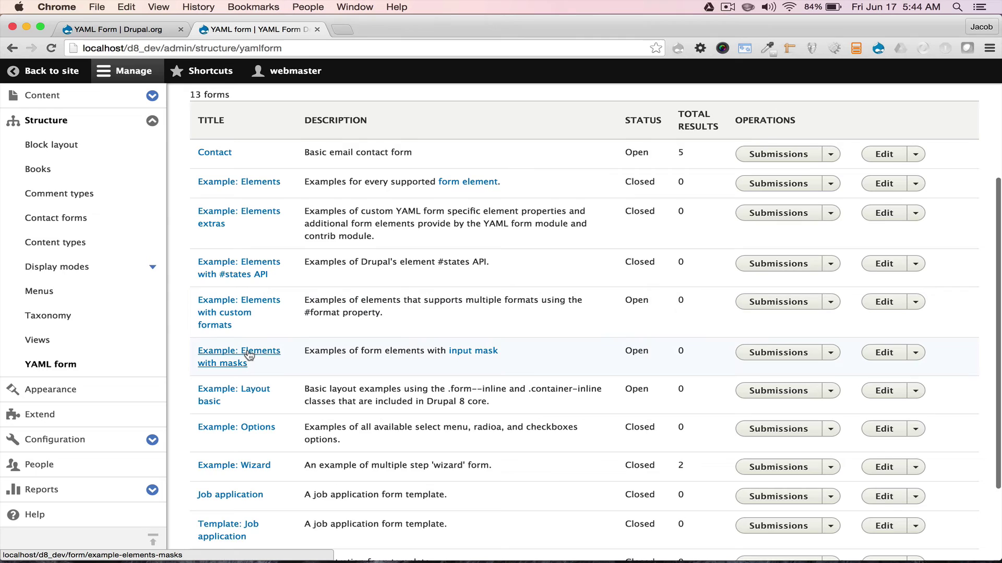
click(248, 355)
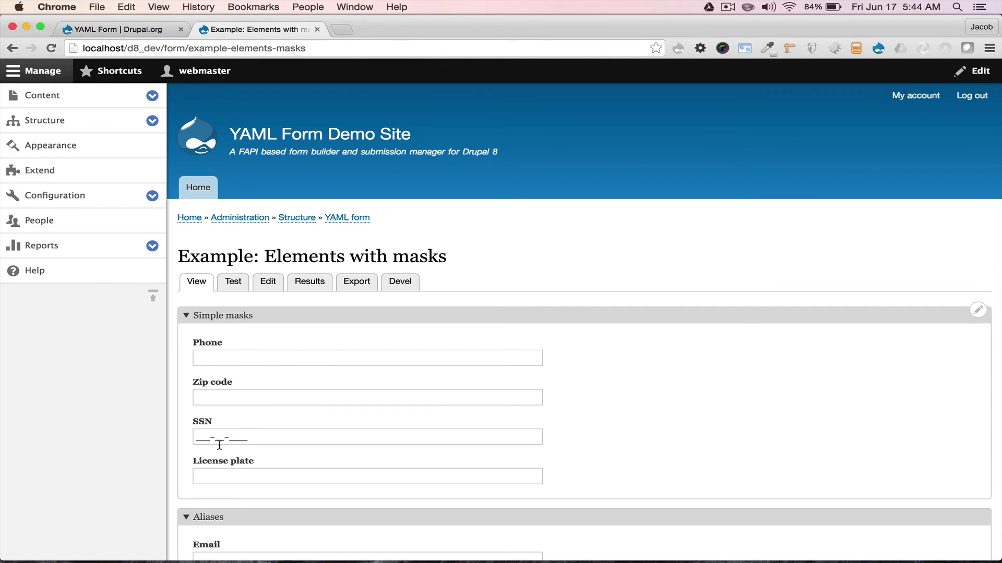
click(202, 358)
text(123) ___-____)
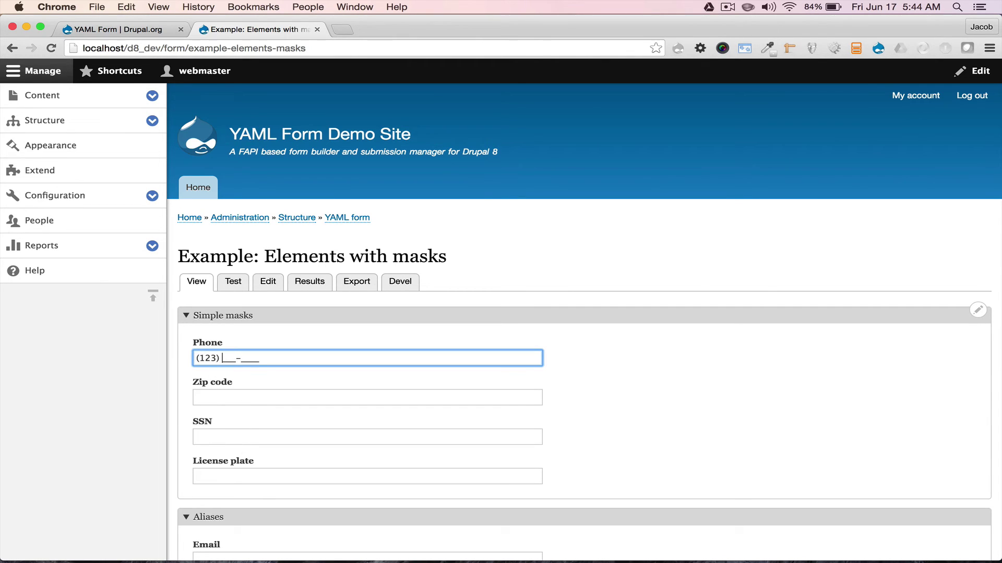
click(12, 48)
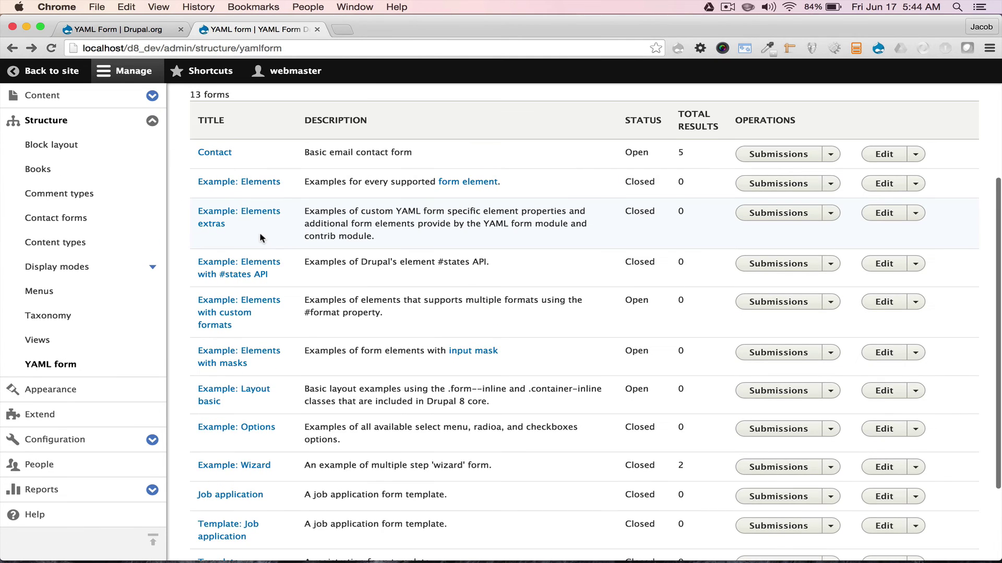
scroll(261, 234, down, 3)
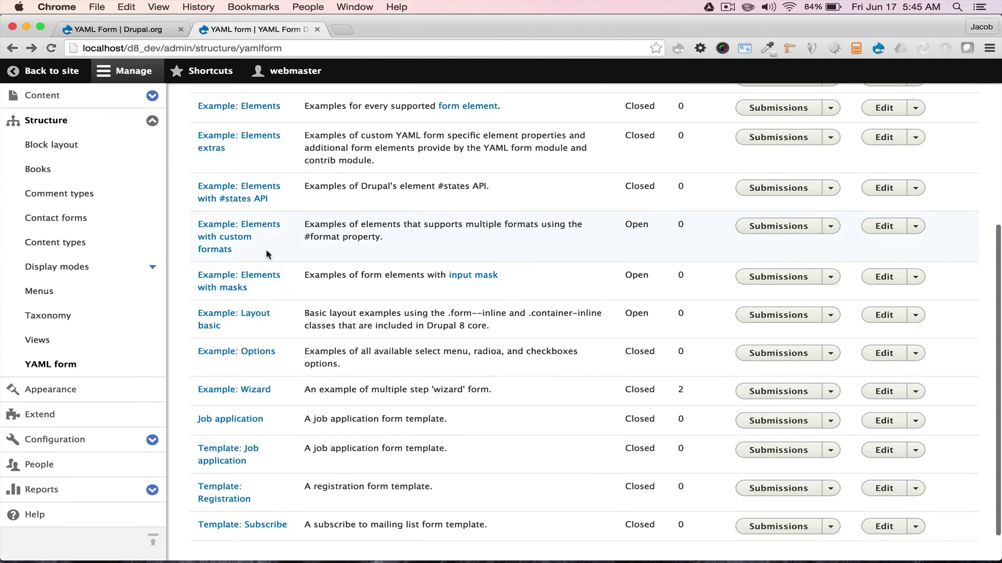
Open Example: Wizard in test mode, prefilled with sample values.
click(250, 389)
scroll(393, 355, down, 3)
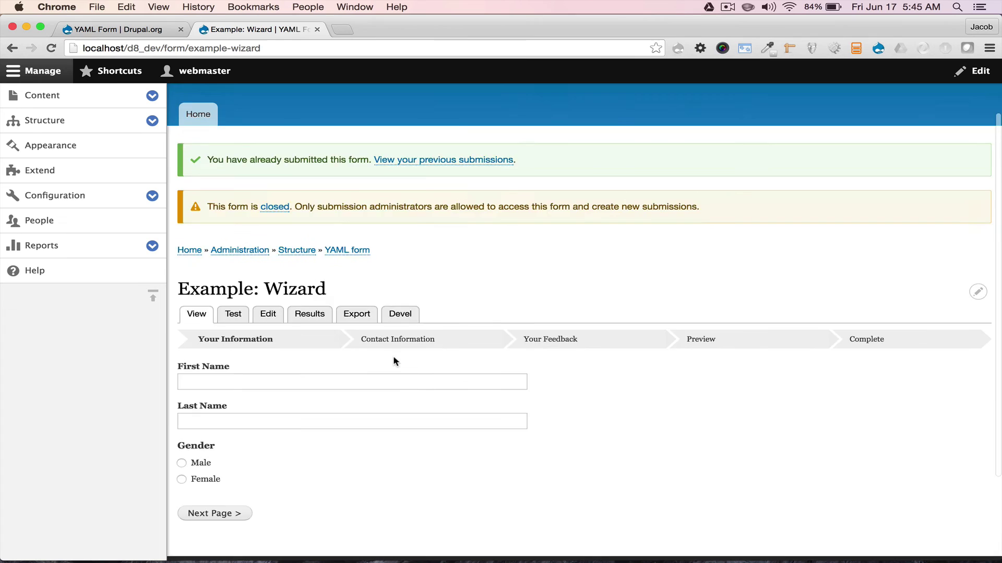
click(245, 228)
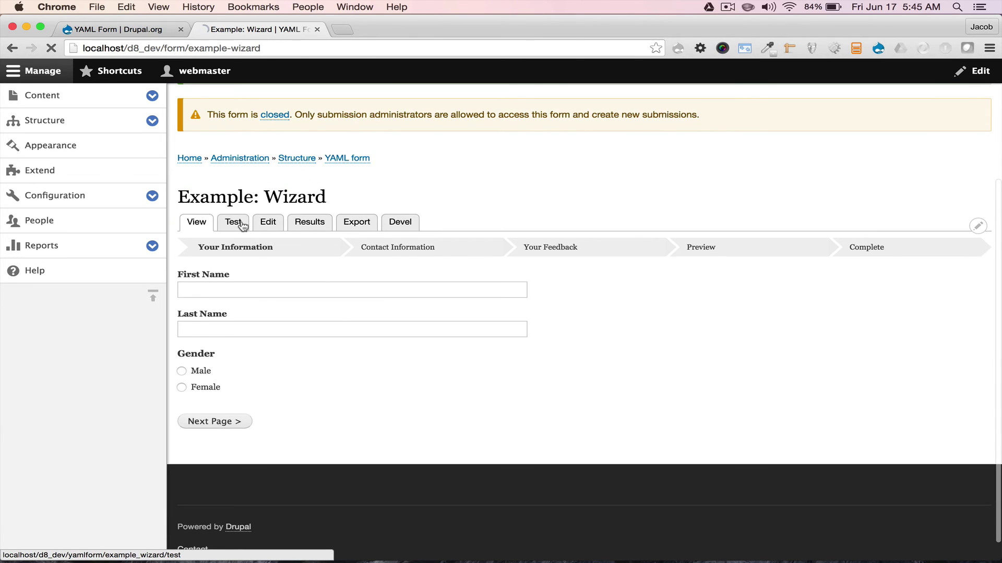
scroll(247, 380, down, 3)
Advance through Contact Information, Your Feedback and Preview, then submit the test entry.
click(225, 399)
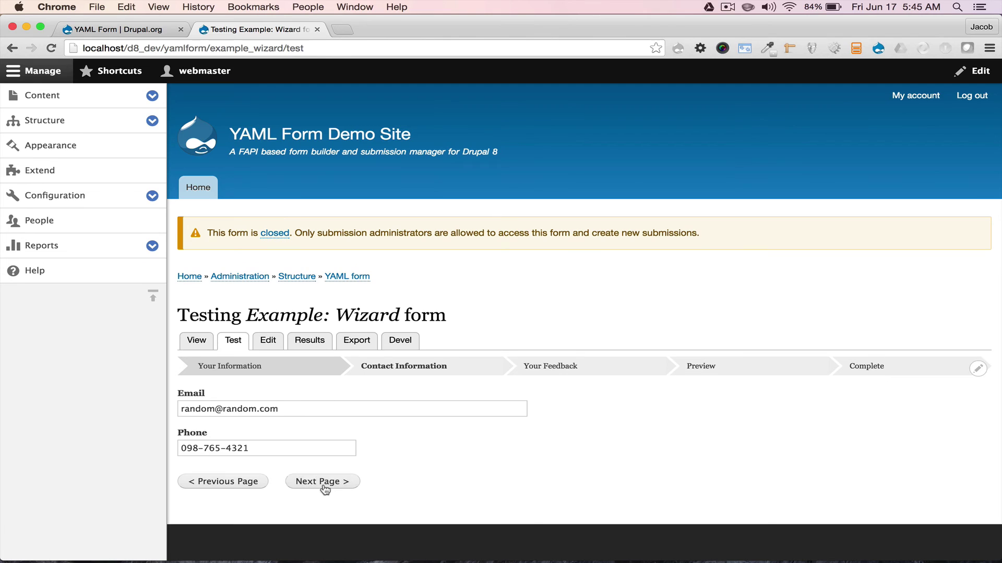
click(324, 482)
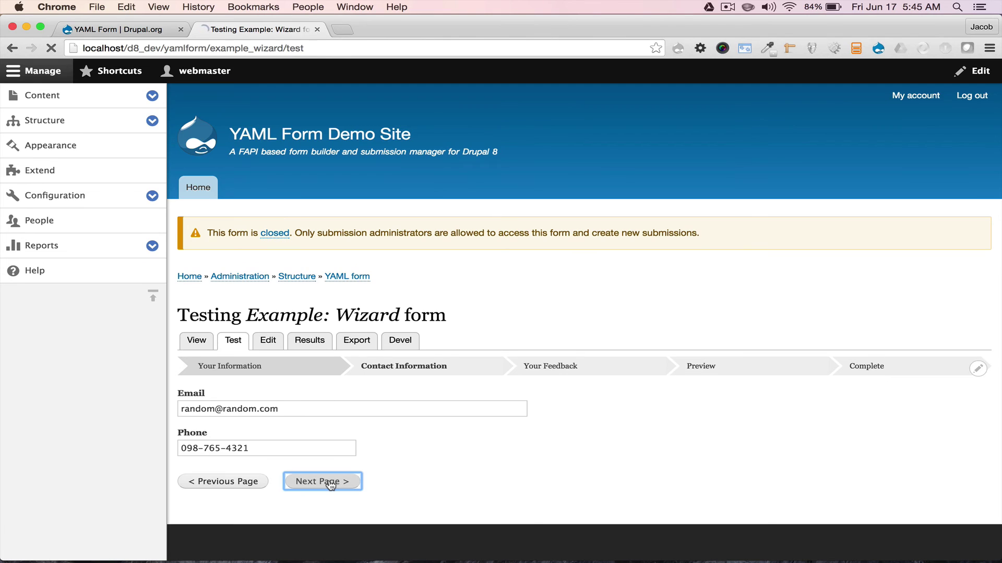
click(328, 481)
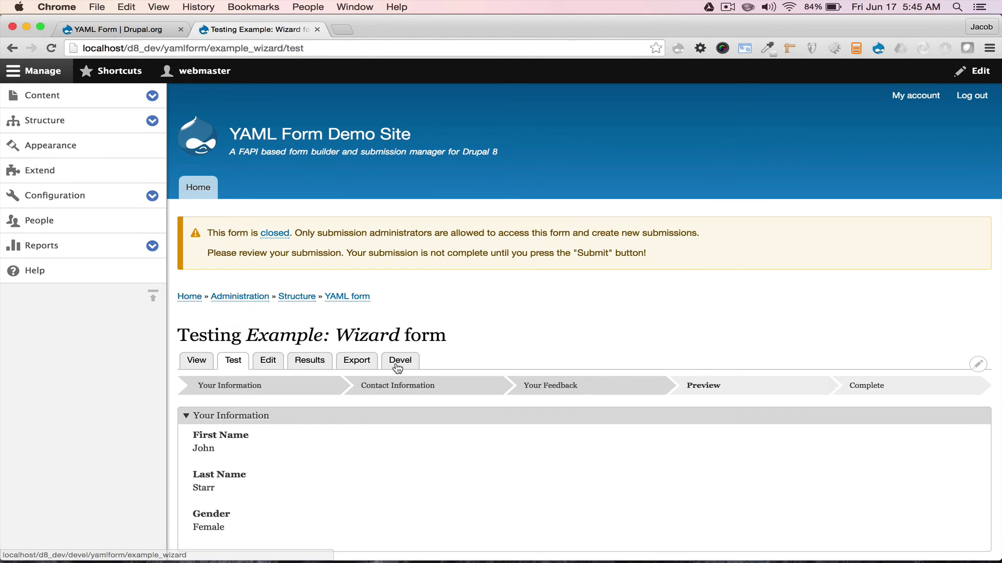
scroll(396, 367, down, 6)
click(285, 480)
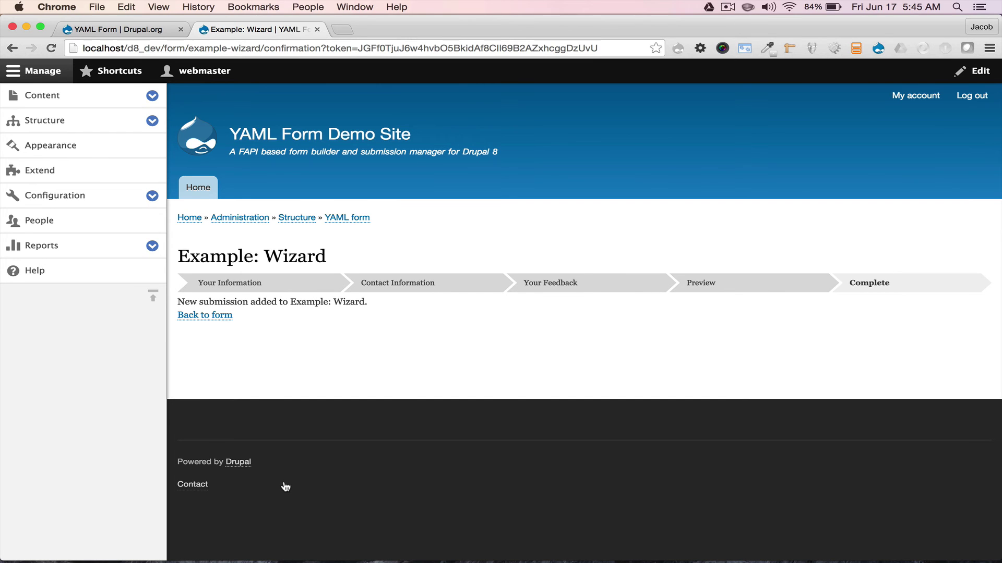
Show the Contact submissions as a full table, then open the CSV download options for all 5 results.
click(347, 218)
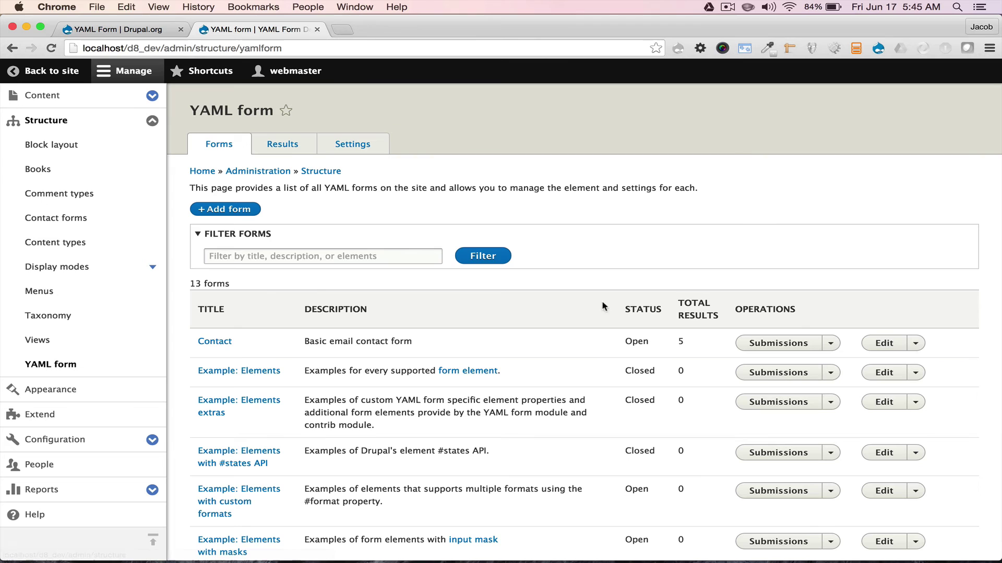
click(805, 348)
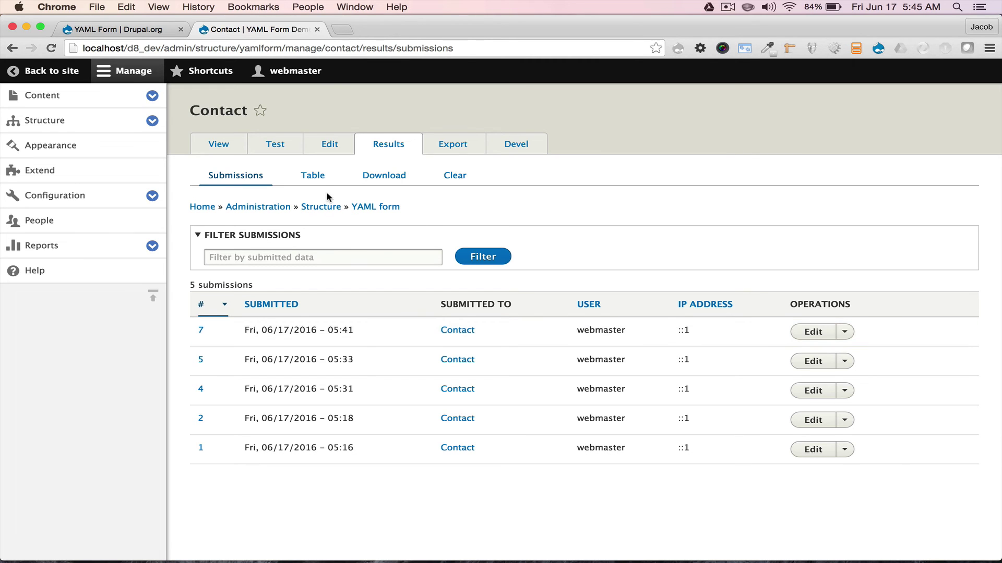
click(314, 177)
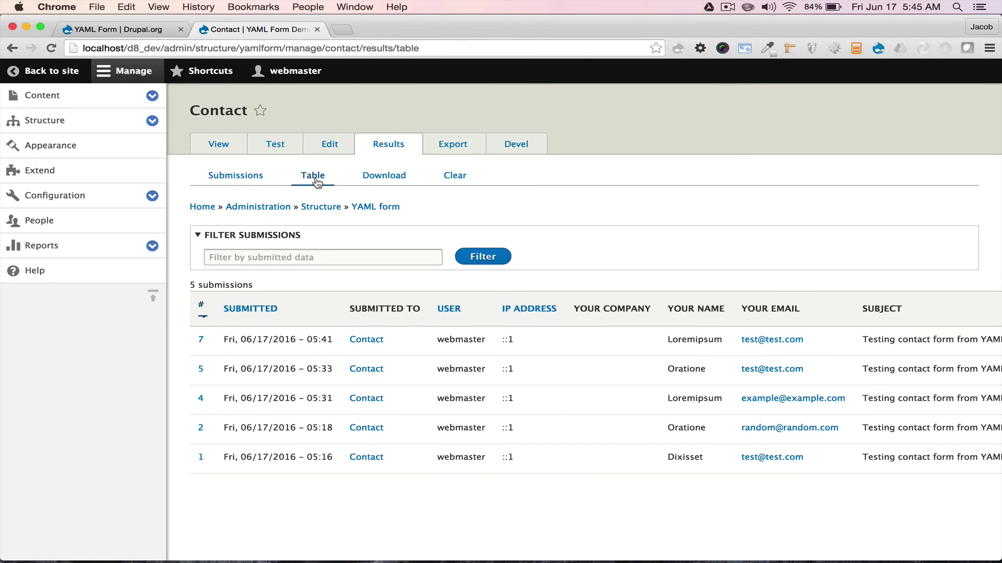
click(367, 176)
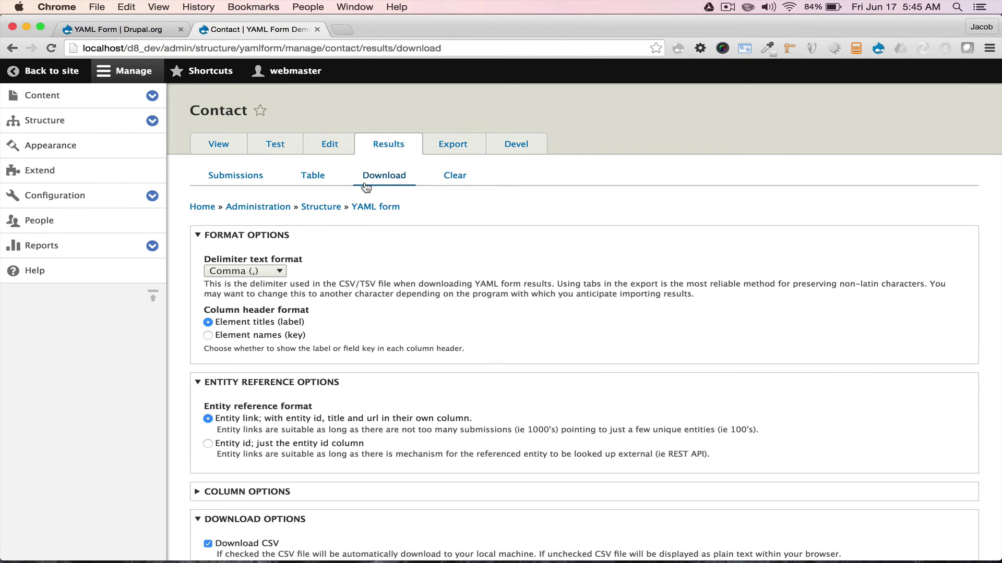
scroll(405, 304, down, 3)
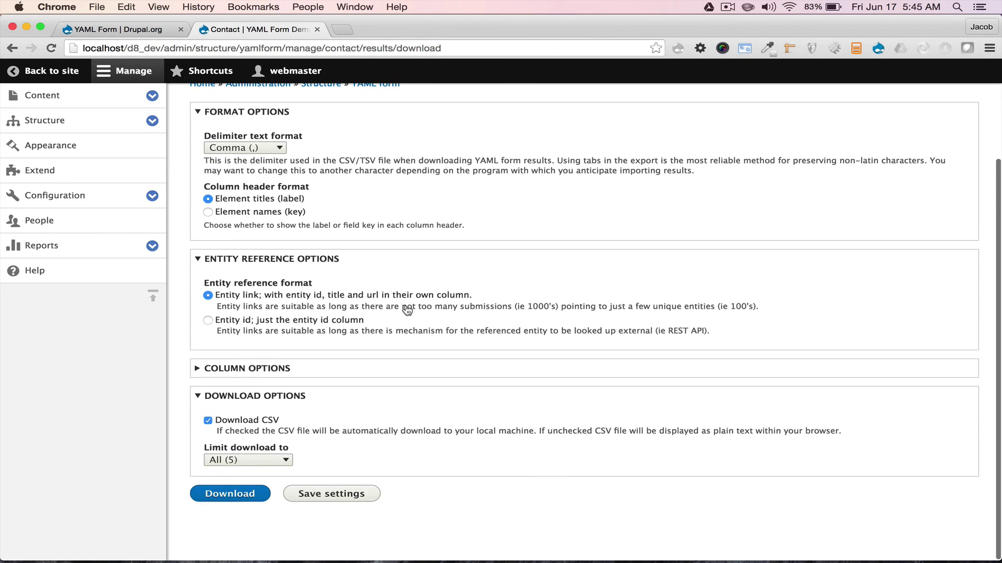